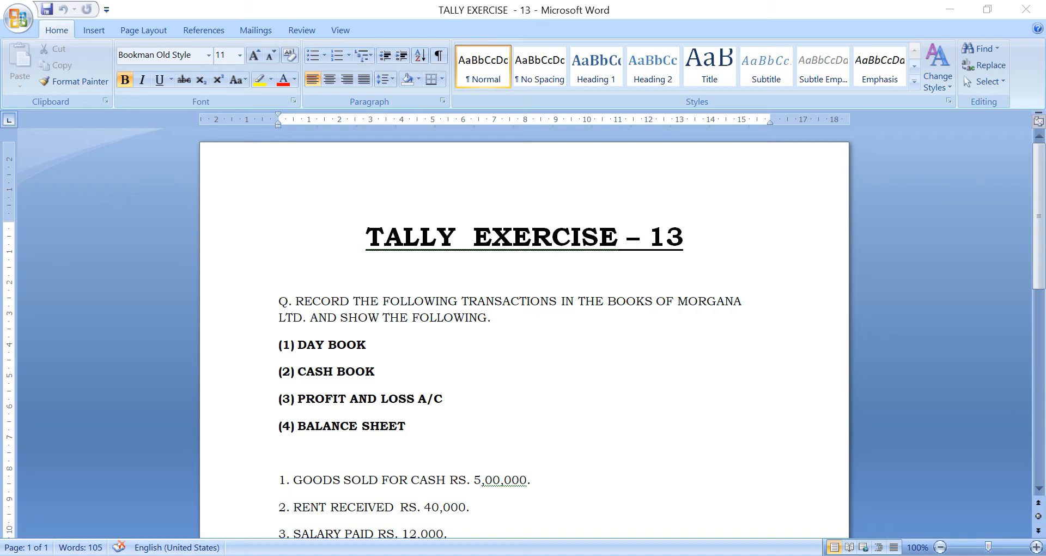
Switch to Tally.ERP 9 and view the accounting voucher creation screen of the open company
click(587, 555)
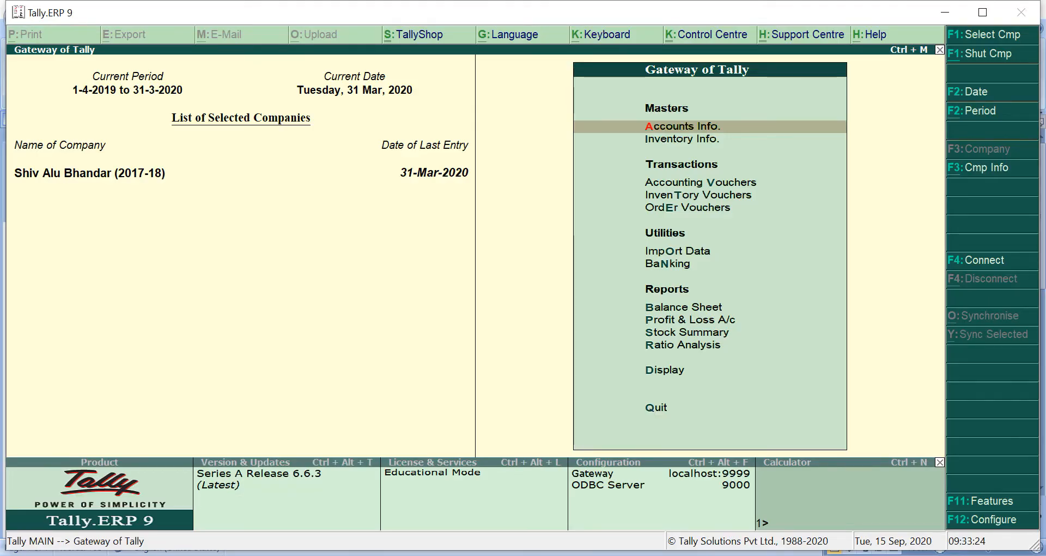
key(Down)
key(Down)
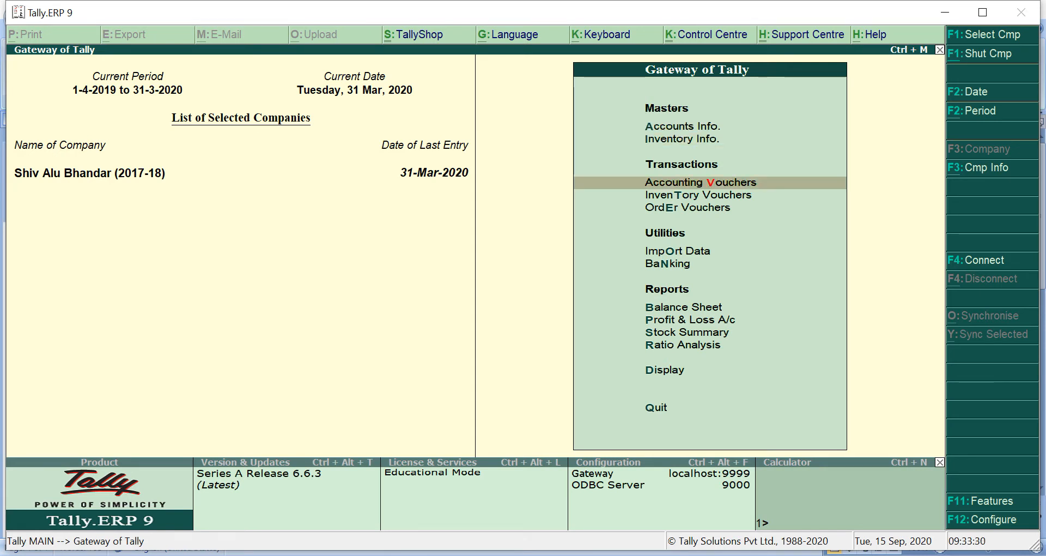
key(Return)
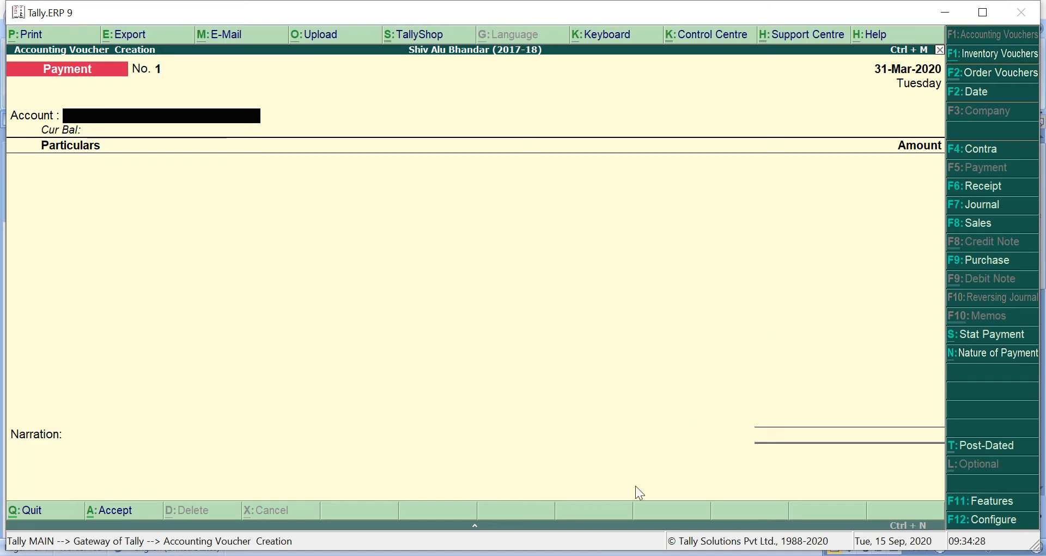
Switch to Microsoft Word and read through the required reports and the numbered transactions of Tally Exercise 13
click(537, 550)
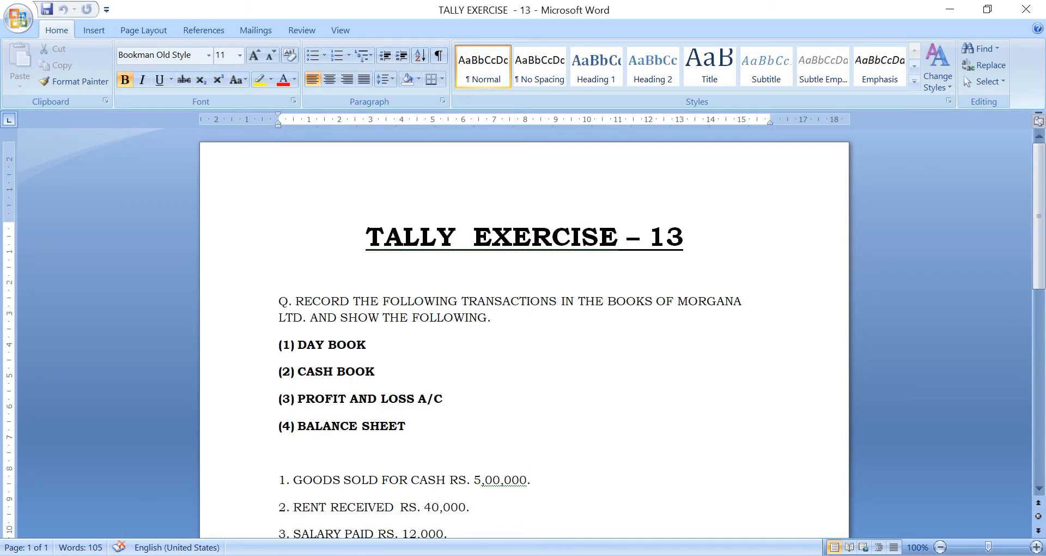
scroll(371, 518, down, 4)
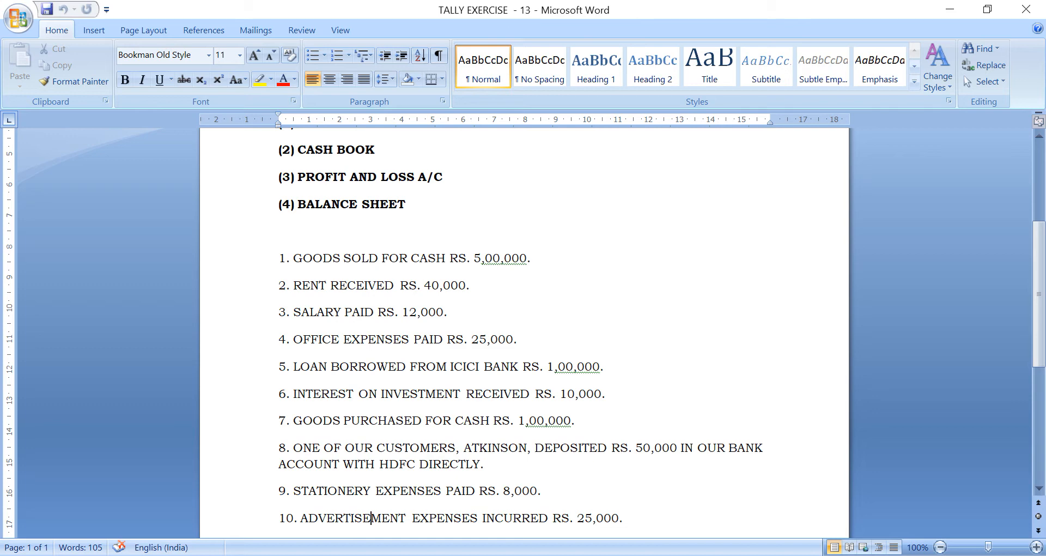
key(Up)
key(Up)
key(Up)
key(Up)
key(Up)
key(Up)
key(Up)
key(Up)
key(Up)
key(Up)
key(Up)
key(Up)
key(Up)
key(Up)
key(Up)
key(Up)
key(Up)
key(Up)
key(Up)
key(Down)
key(Down)
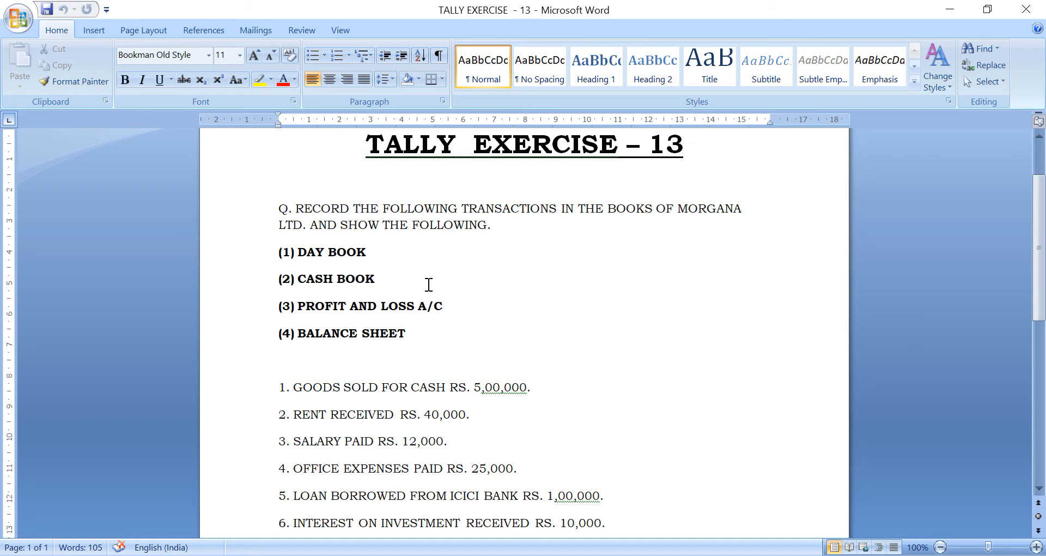
key(Down)
key(Down)
key(Down)
key(Down)
key(Down)
key(Down)
key(Down)
key(Down)
key(Down)
key(Down)
key(Down)
key(Down)
key(Down)
key(Down)
key(Down)
key(Down)
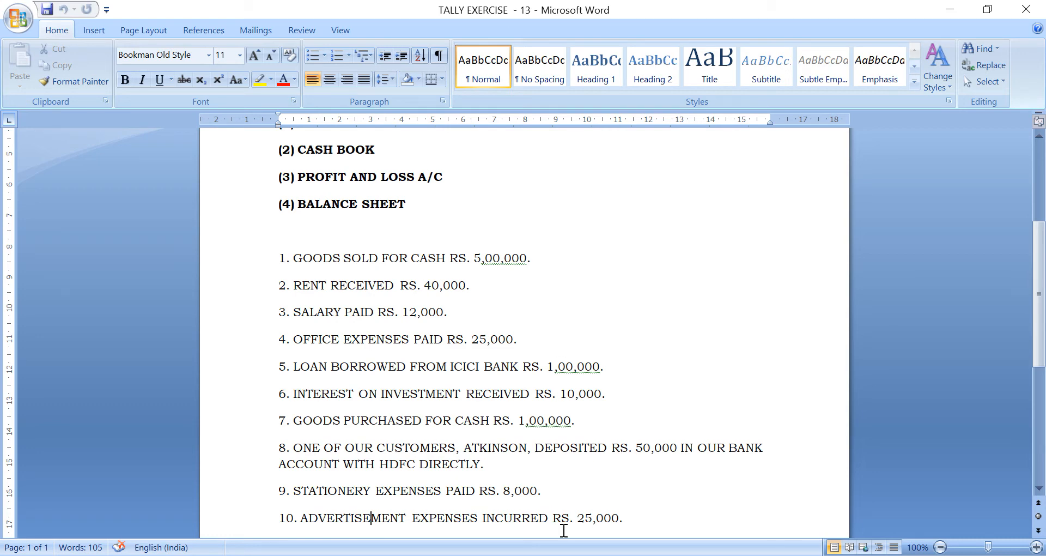
Switch back to Tally.ERP 9, leave voucher creation and start creating a new company
key(alt+Tab)
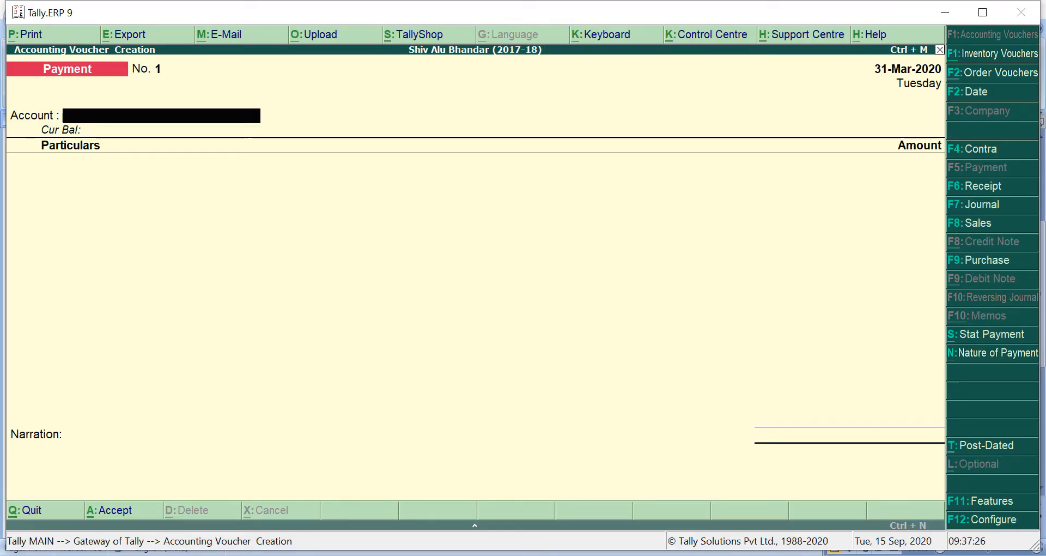
key(Escape)
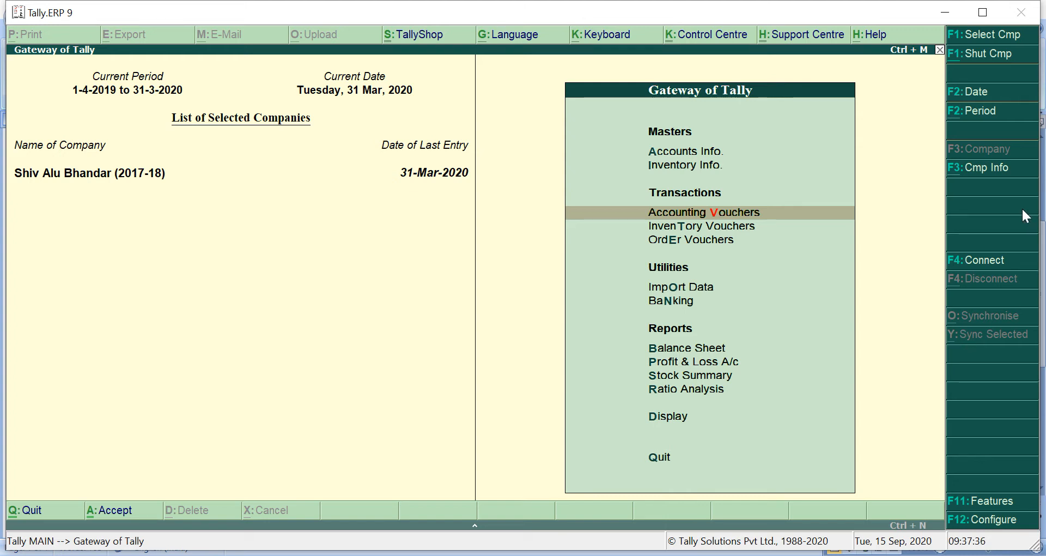
click(990, 172)
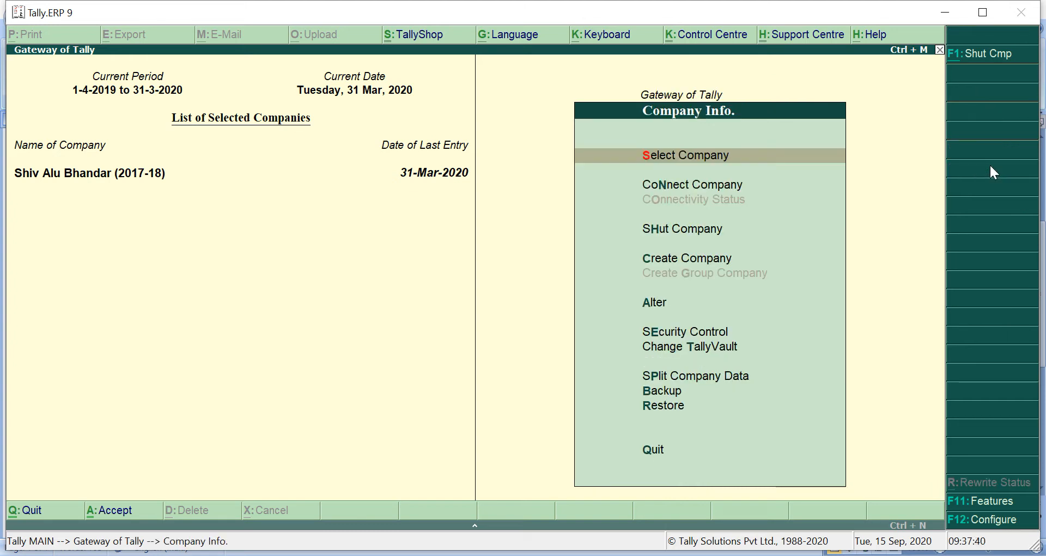
key(Down)
key(Down)
key(Down)
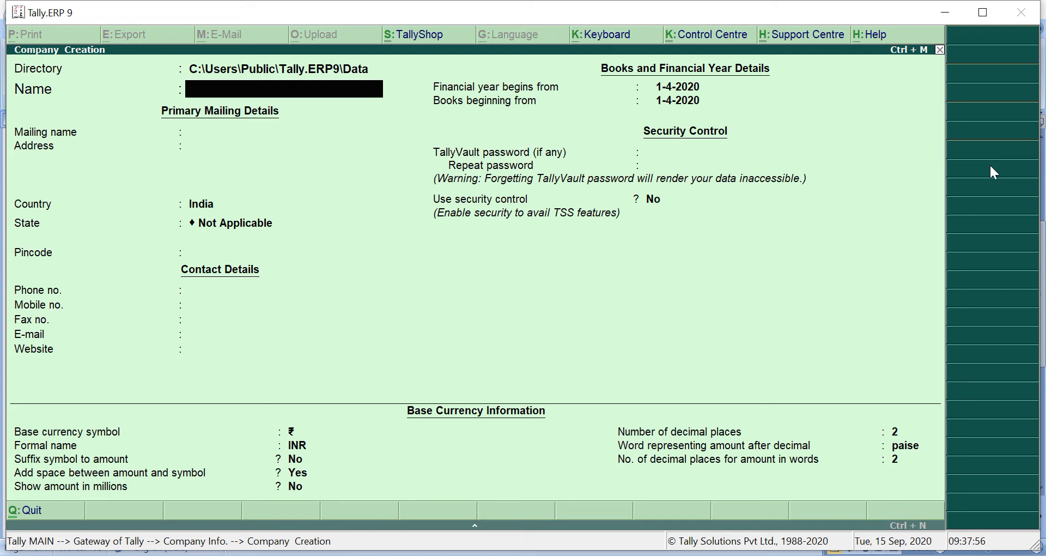
Name the company MORGANA LTD. and keep the same text as its mailing name
text(MORGANA LTD.)
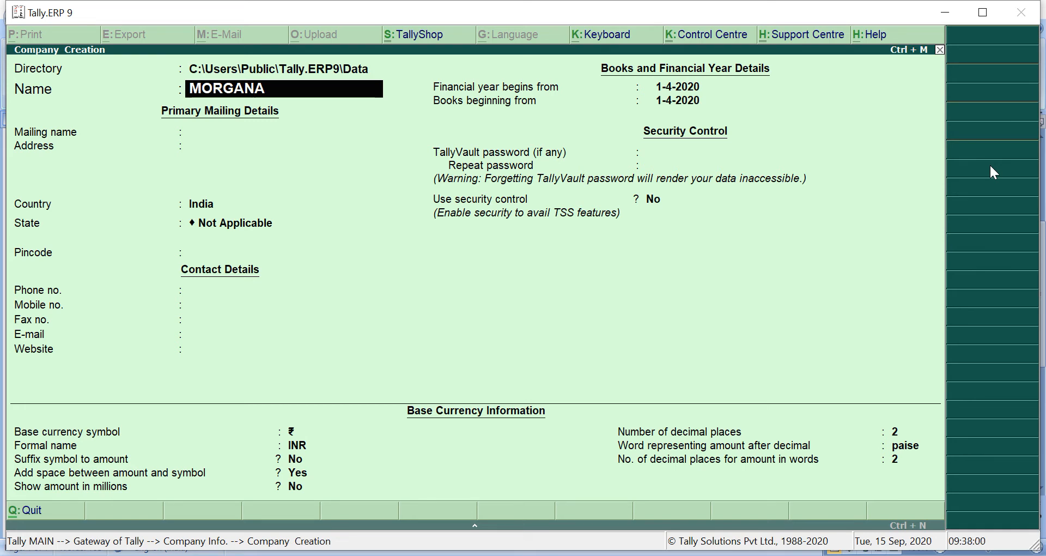
key(Return)
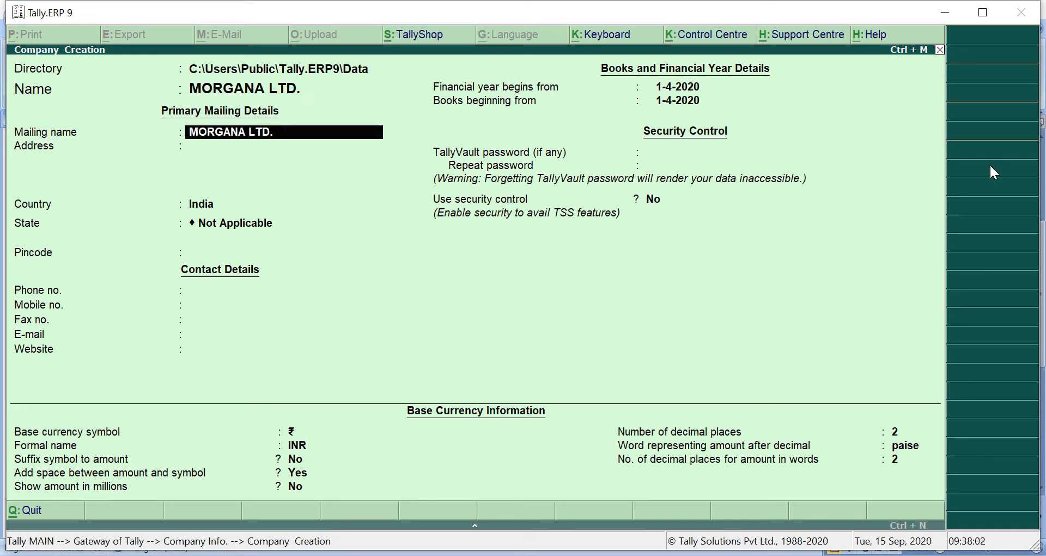
key(Return)
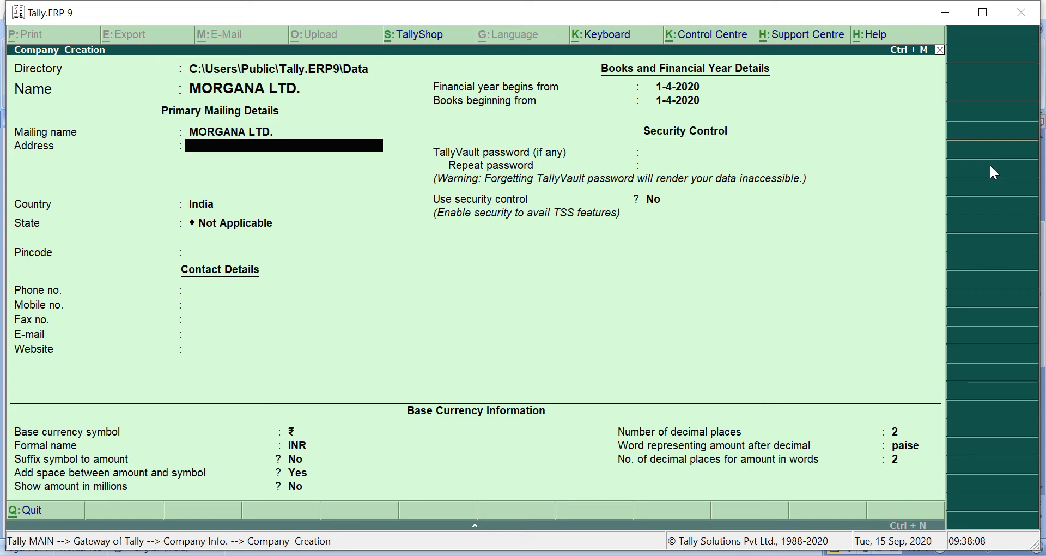
text(BORRIWARLI)
key(BackSpace)
key(BackSpace)
key(BackSpace)
text(LI)
key(BackSpace)
key(BackSpace)
key(BackSpace)
key(BackSpace)
key(BackSpace)
key(BackSpace)
key(BackSpace)
key(BackSpace)
key(BackSpace)
key(BackSpace)
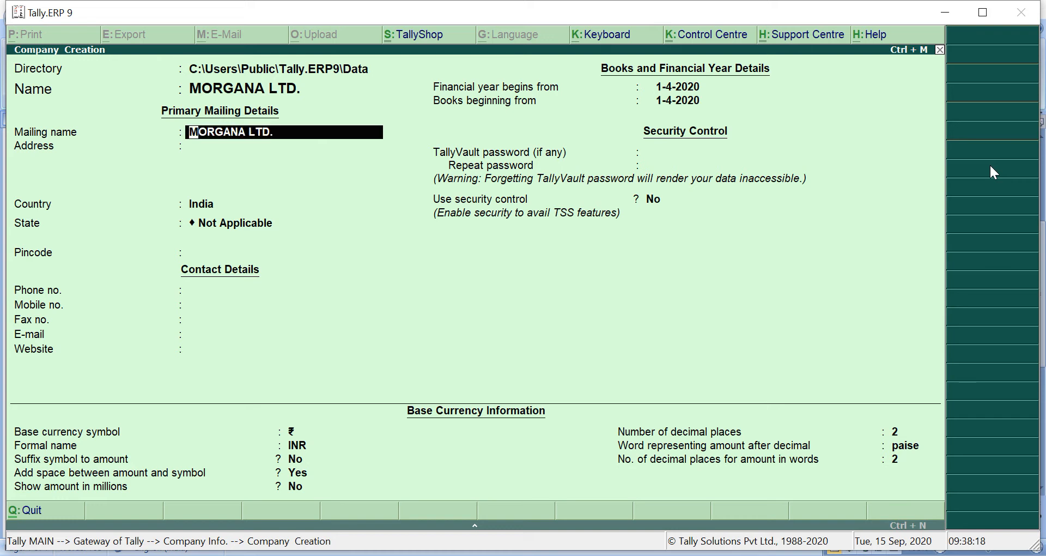
Enter the company's mailing address on two lines
key(Return)
text(CHICKOO)
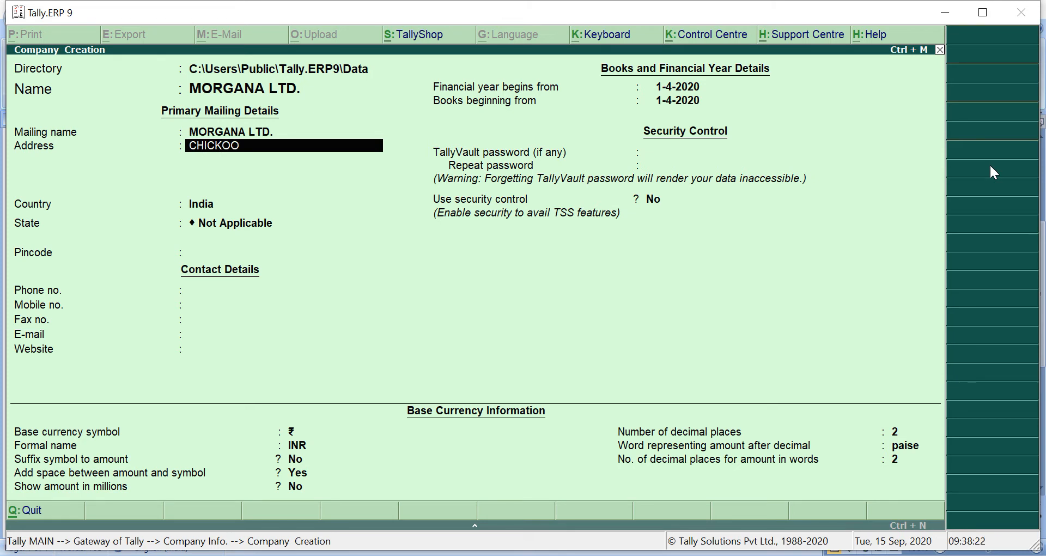
text( WADI)
key(Return)
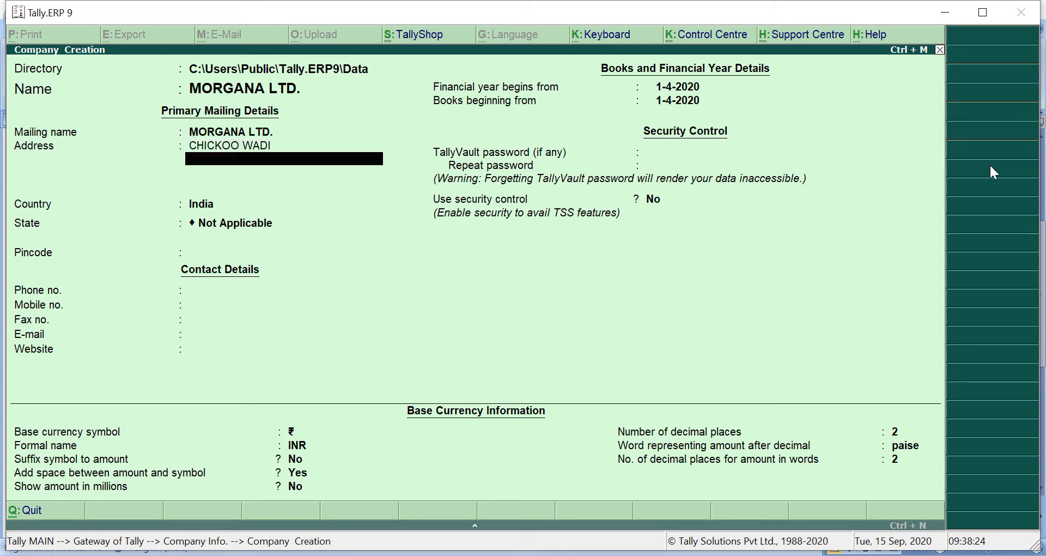
text(BORRIWALI)
key(Return)
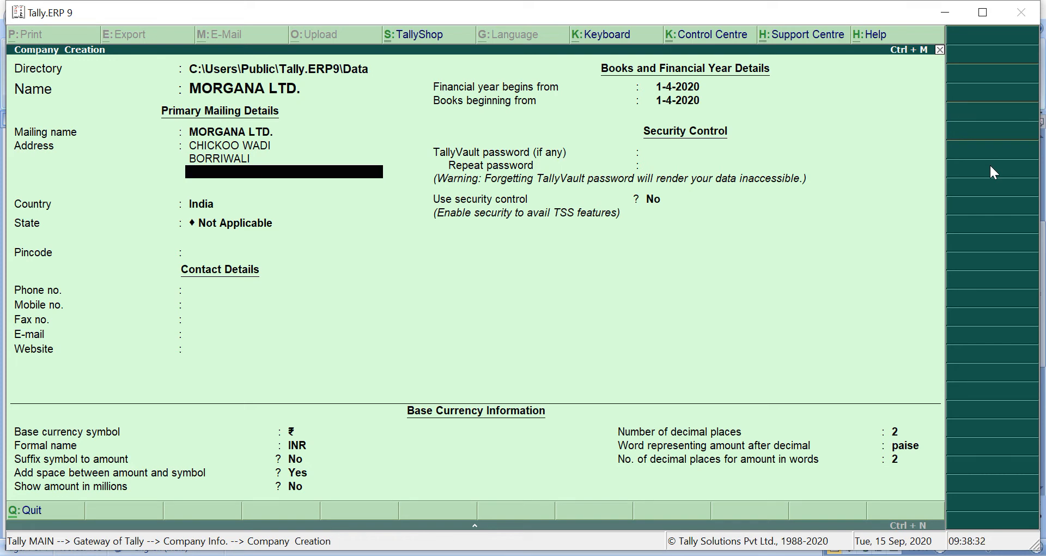
Finish the address, keep India as the company's country and set the state to Maharashtra
key(Return)
key(Return)
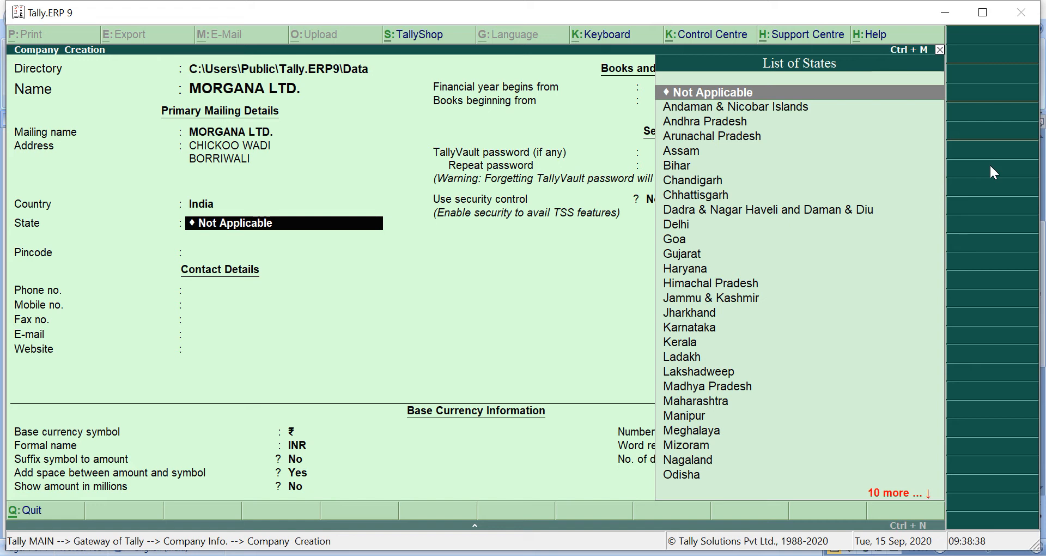
key(Down)
key(Down)
key(Down)
key(Down)
key(Down)
key(Down)
key(Down)
key(Down)
key(Down)
key(Down)
key(Down)
key(Down)
key(Down)
key(Down)
key(Down)
key(Down)
key(Down)
key(Down)
key(Down)
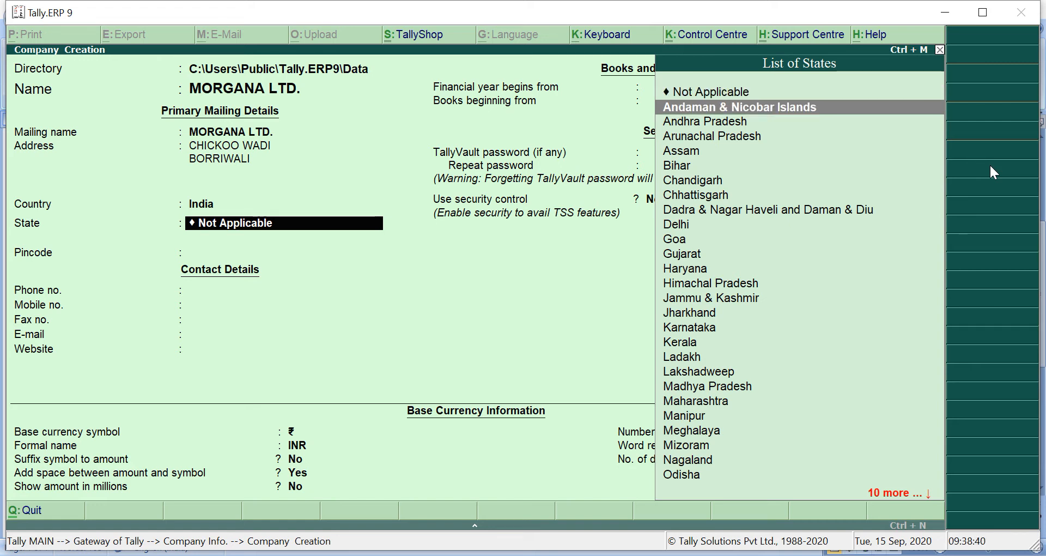
key(Down)
key(Down)
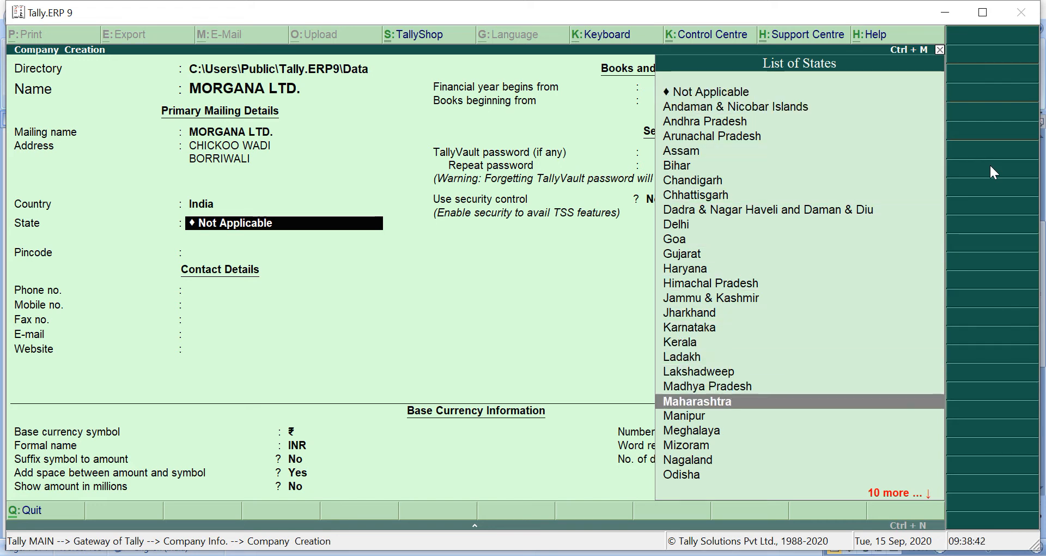
key(Return)
Enter the company's pincode and leave all contact details blank
text(123456)
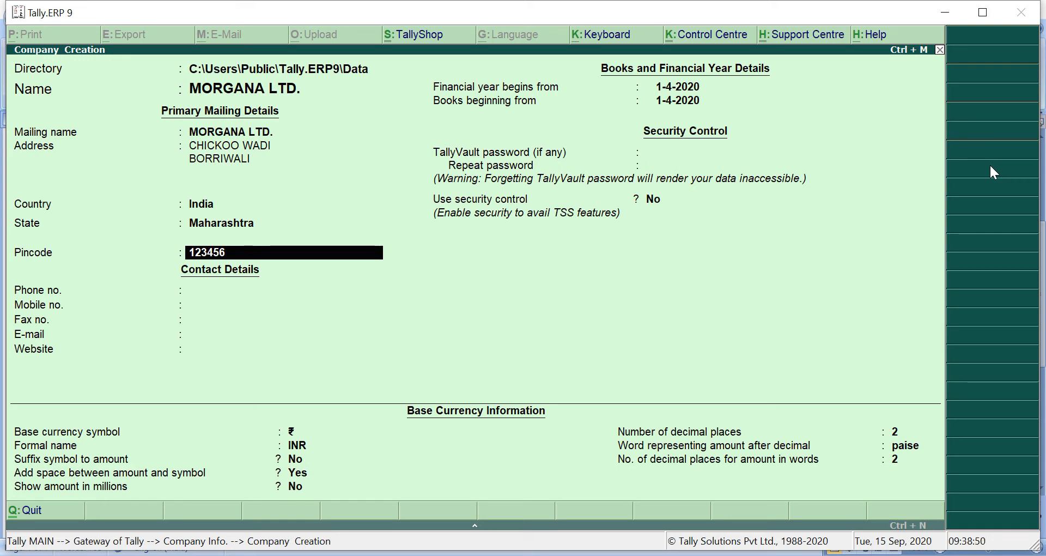
key(Return)
key(Return)
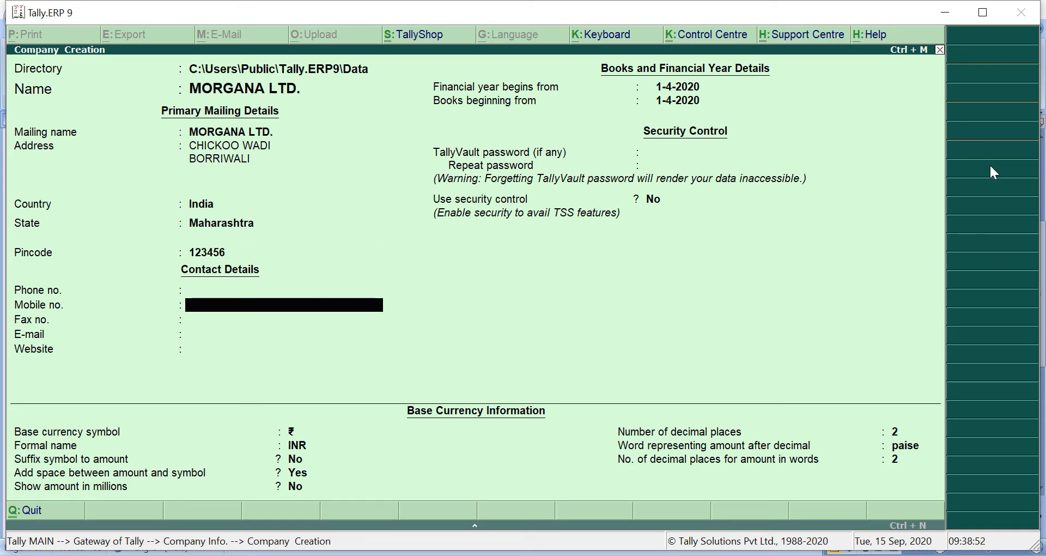
key(Return)
key(Return)
key(Return)
key(Return)
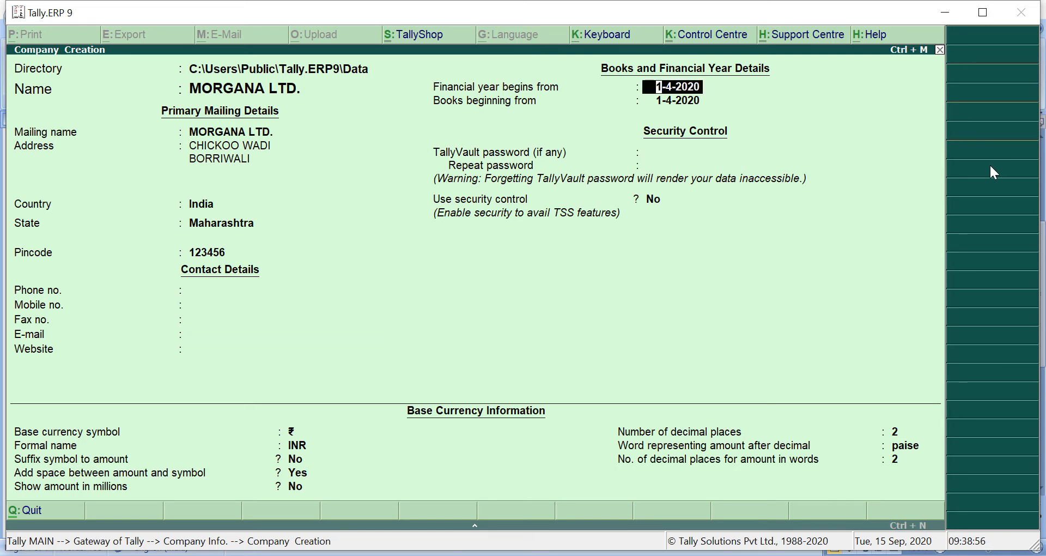
Set the financial year and the books to begin from 1-4-2019, leaving the security settings at their defaults
text(1-4-)
text(19)
key(Return)
key(Return)
key(Return)
key(Return)
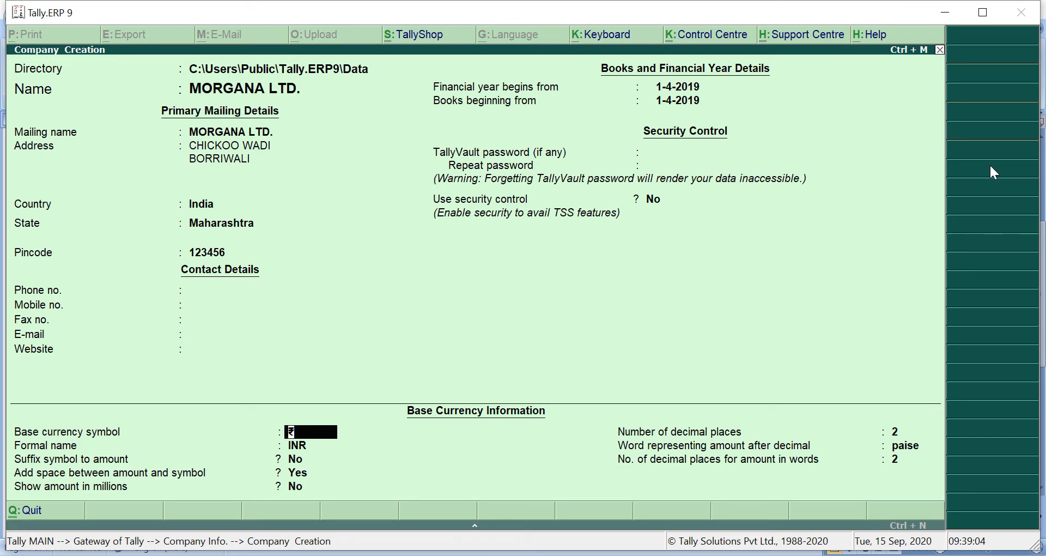
Keep the default base currency information, save the new company and return to the Gateway of Tally
key(Return)
key(Return)
key(Return)
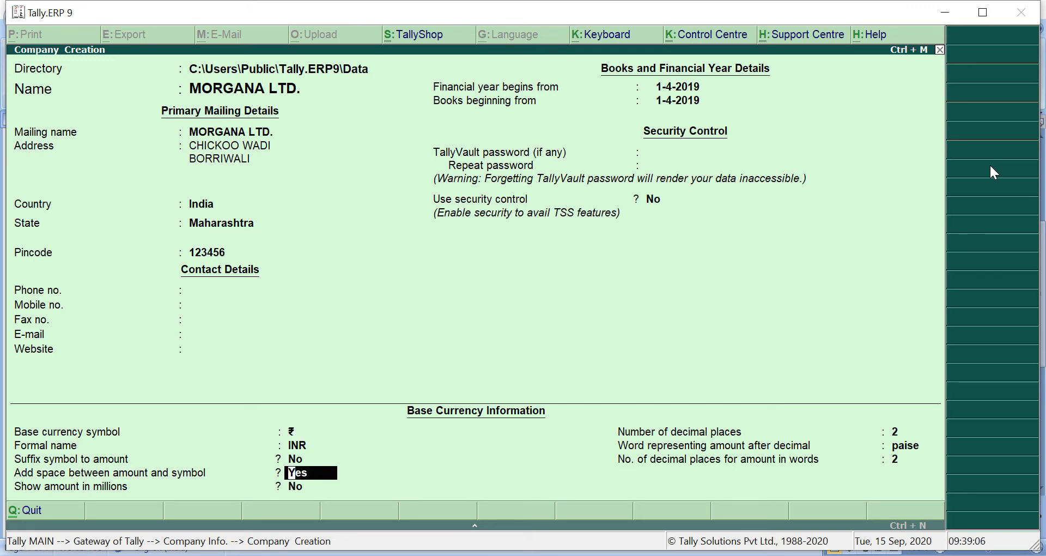
key(Return)
key(Return)
key(Return)
key(Return)
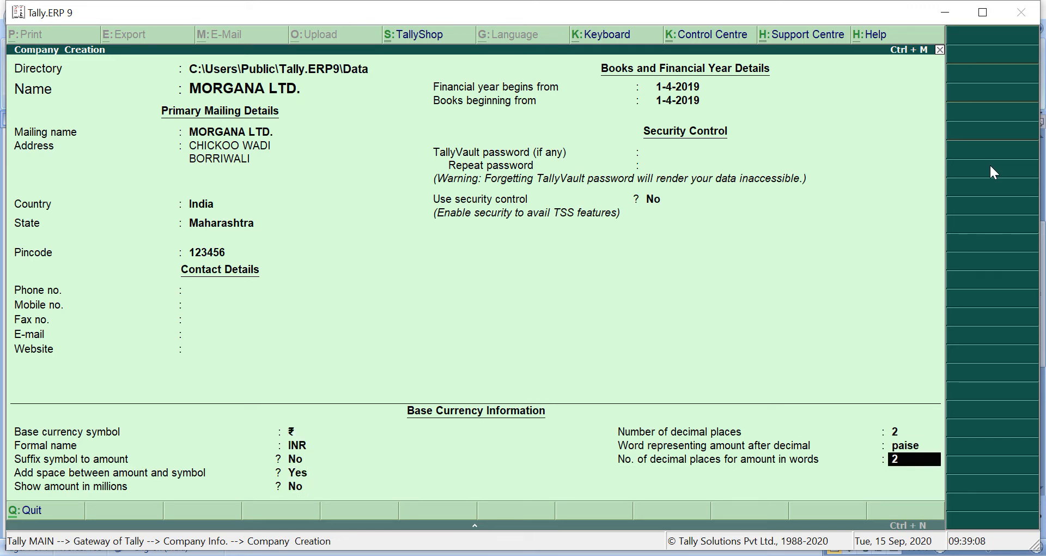
key(Return)
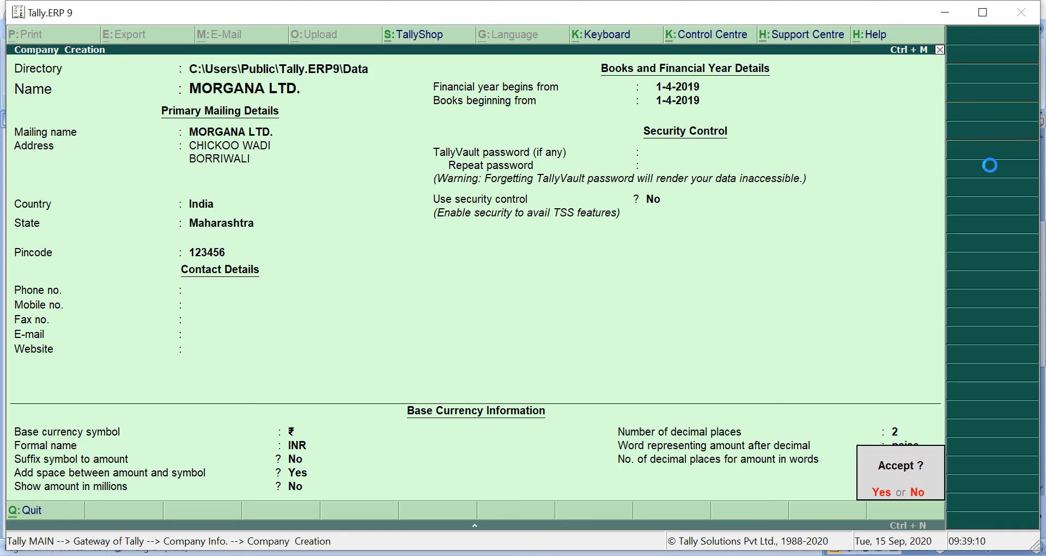
key(Return)
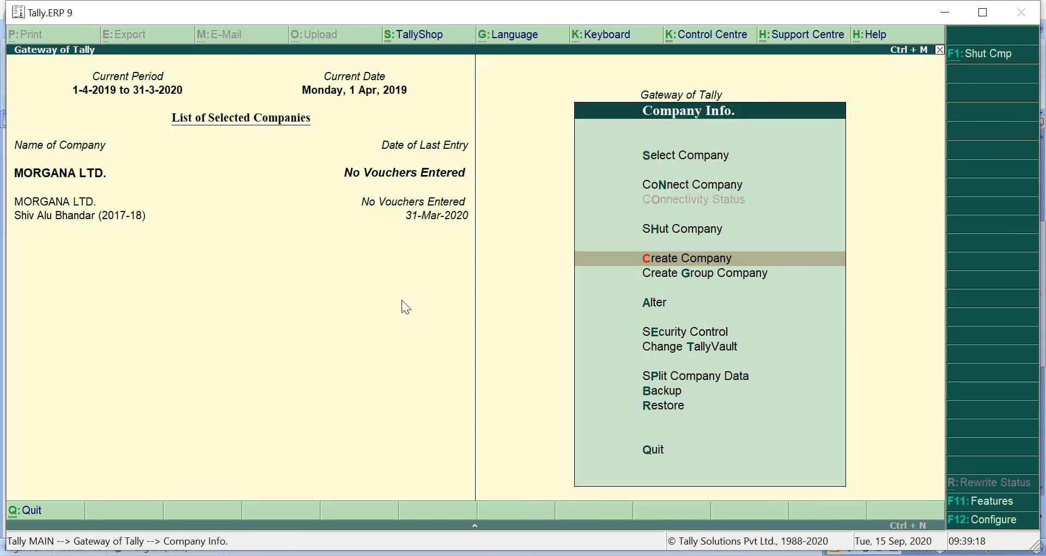
key(Escape)
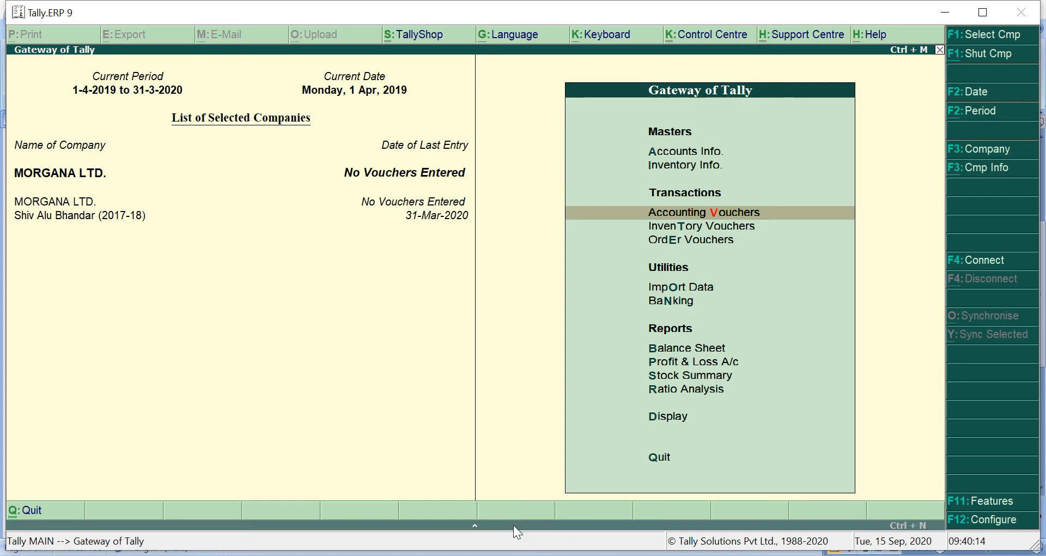
Consult the exercise's transaction list in Microsoft Word and return to Tally.ERP 9
click(545, 555)
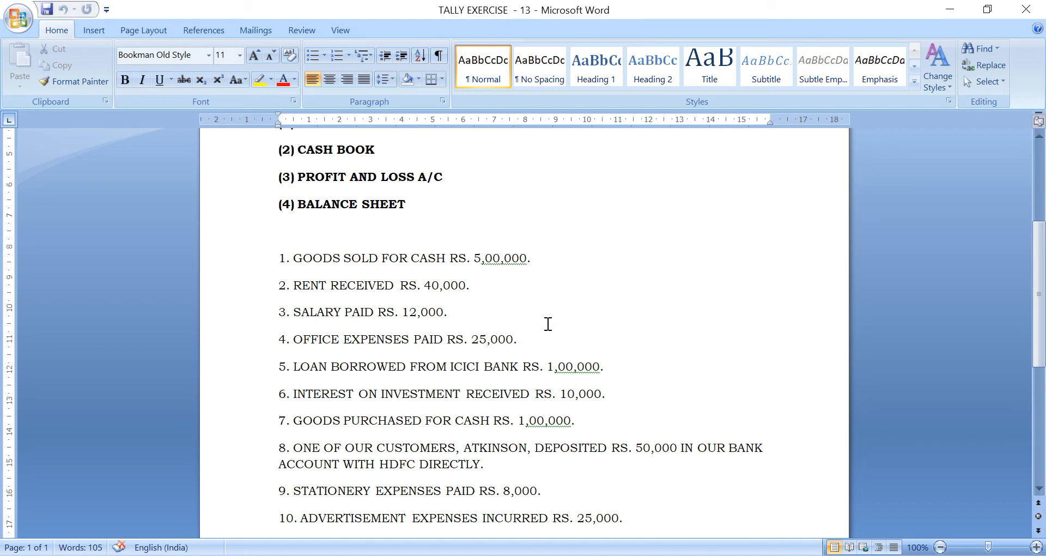
click(591, 282)
key(alt+Tab)
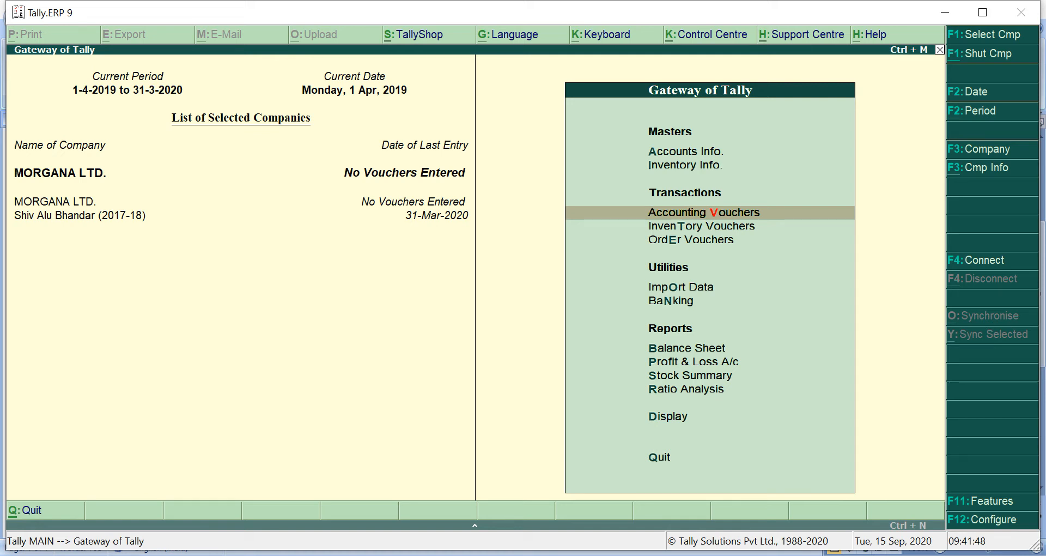
Open the creation of multiple ledgers from the accounts masters, with All Items as the group
key(Up)
key(Up)
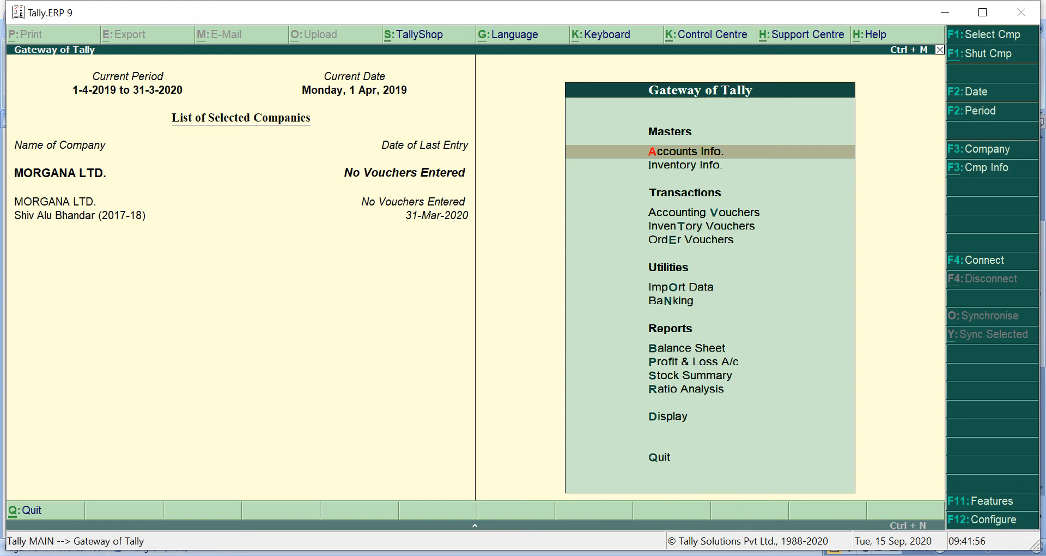
key(Return)
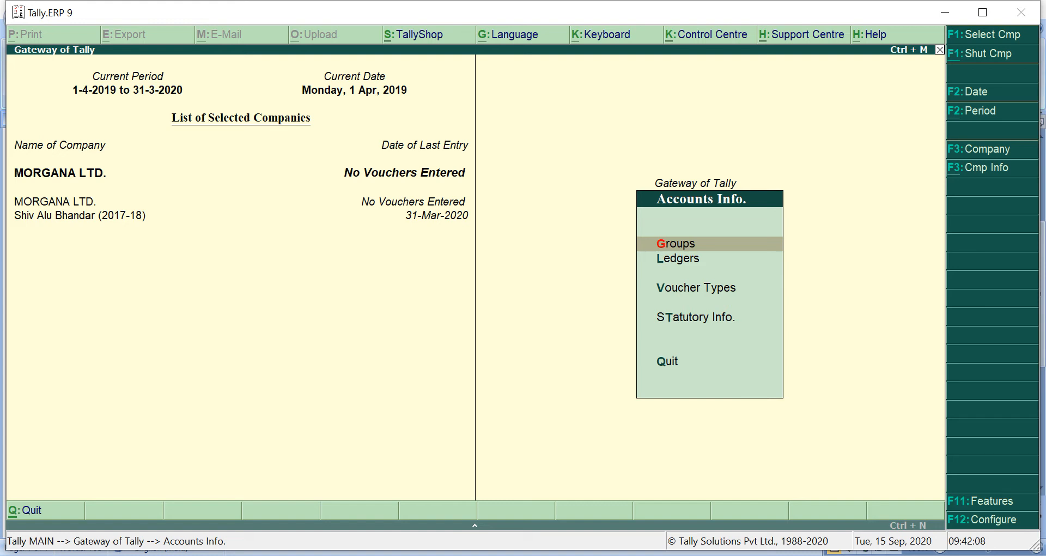
key(Down)
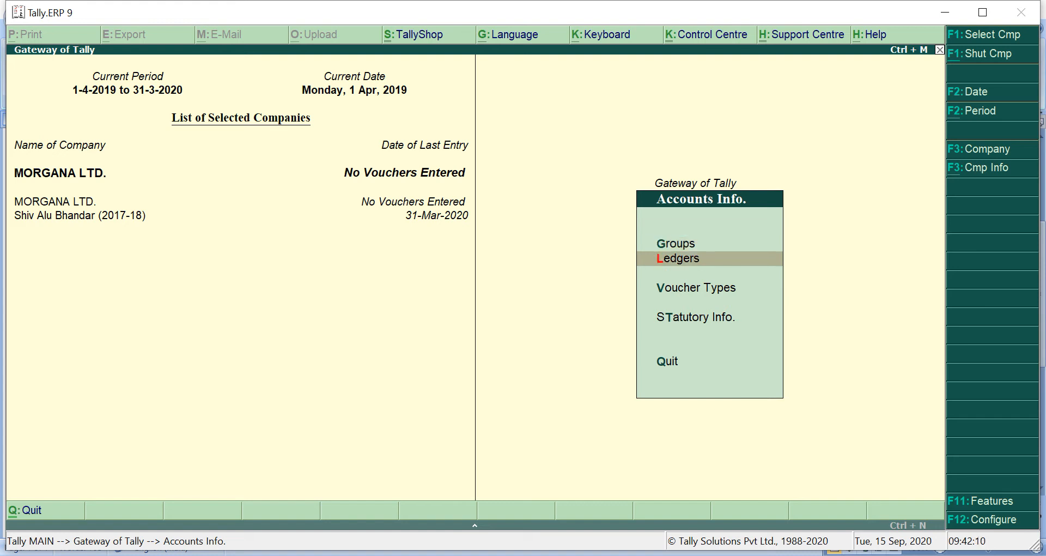
key(Return)
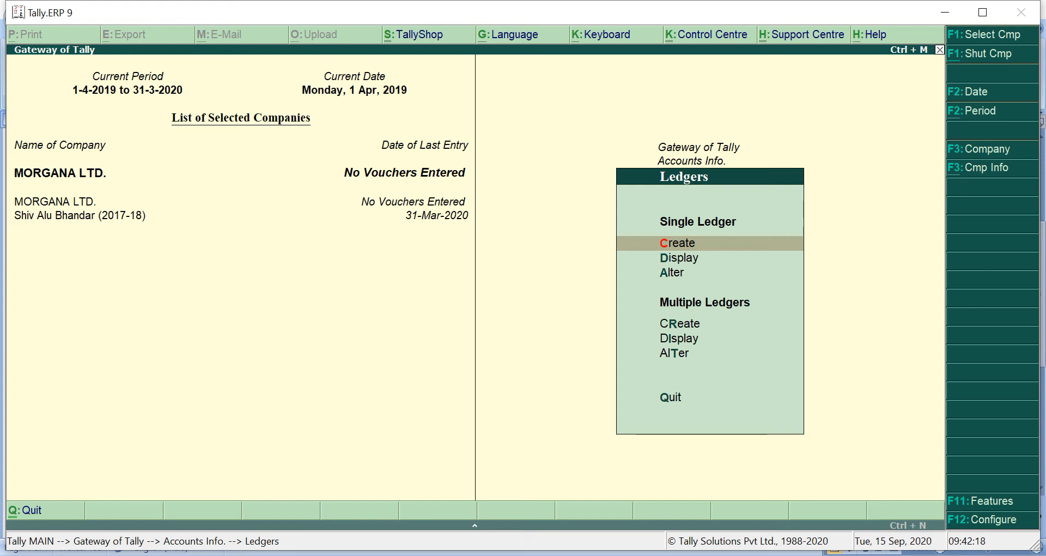
key(Down)
key(Down)
key(Down)
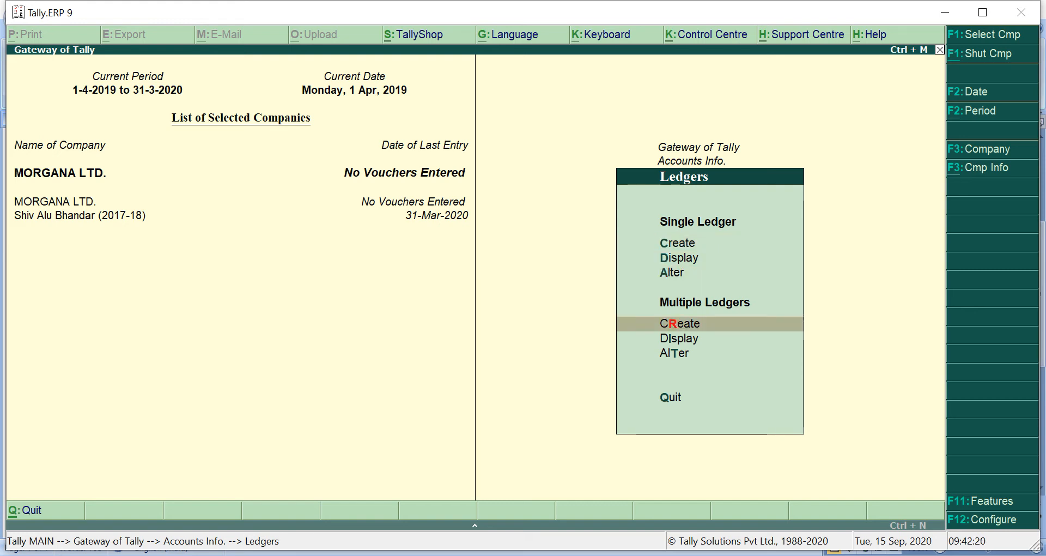
key(Return)
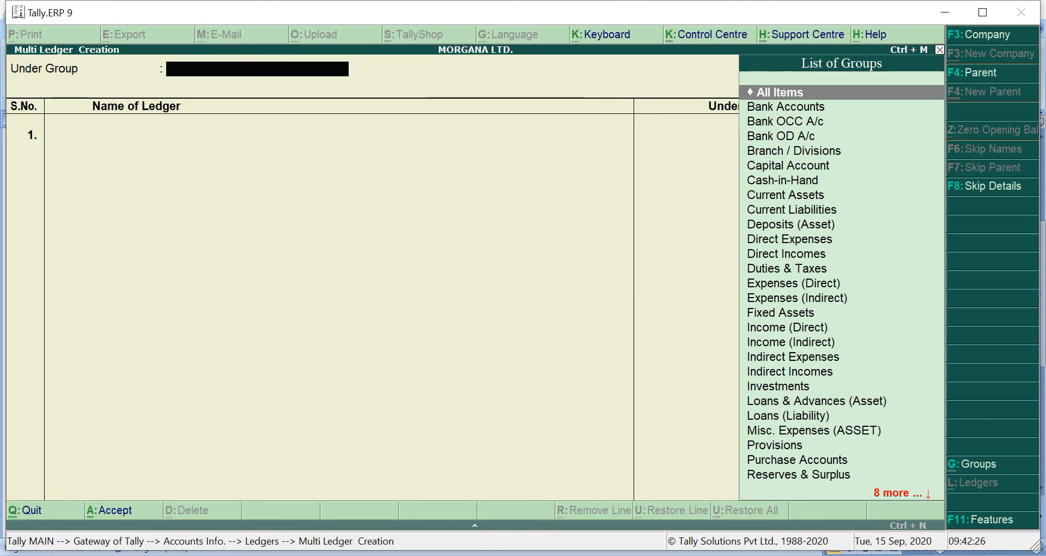
key(Return)
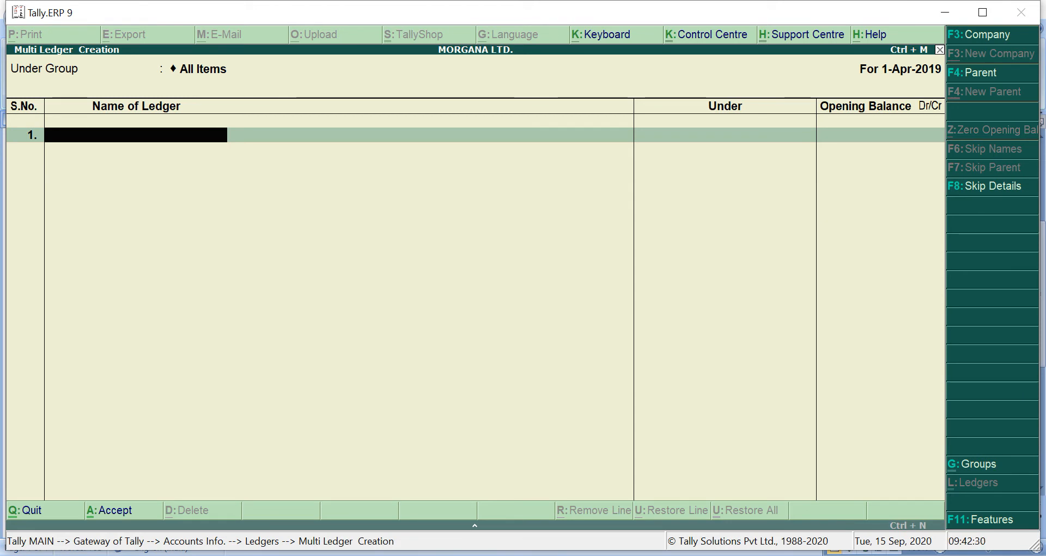
Check transaction 1 in Microsoft Word and, back in Tally.ERP 9, add the ledger SALES A/C under Sales Accounts without an opening balance
key(alt+Tab)
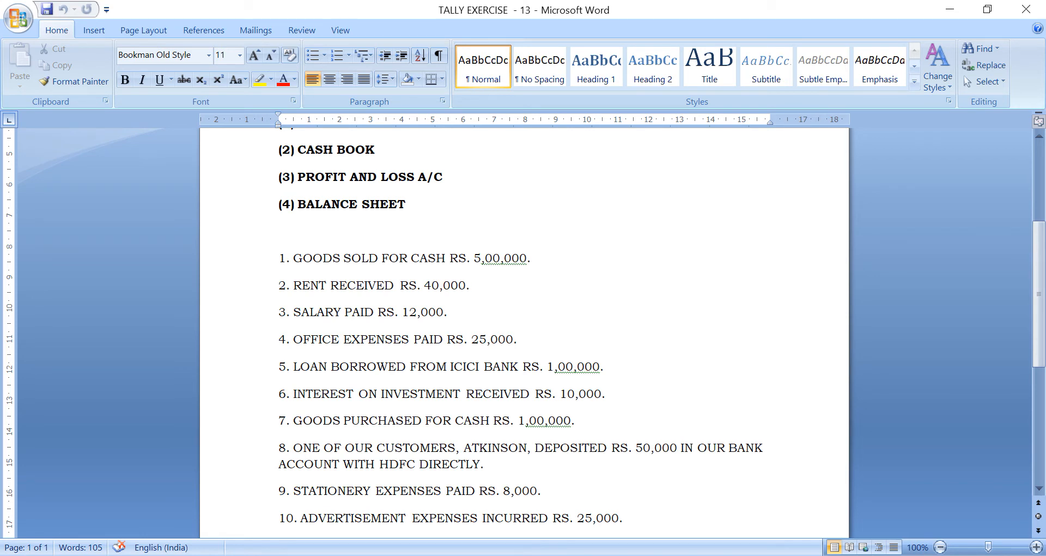
key(alt+Tab)
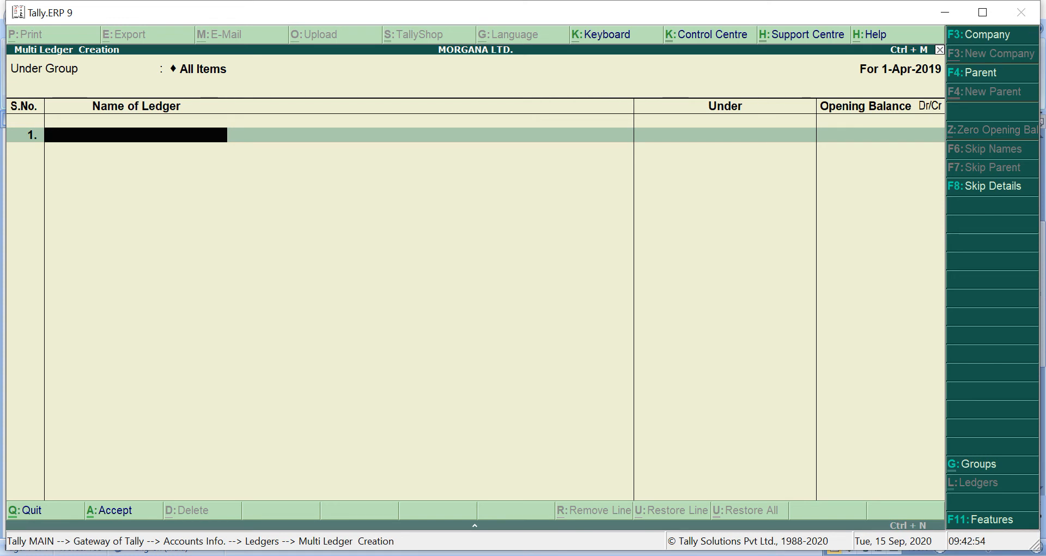
text(SALES A/C)
key(Return)
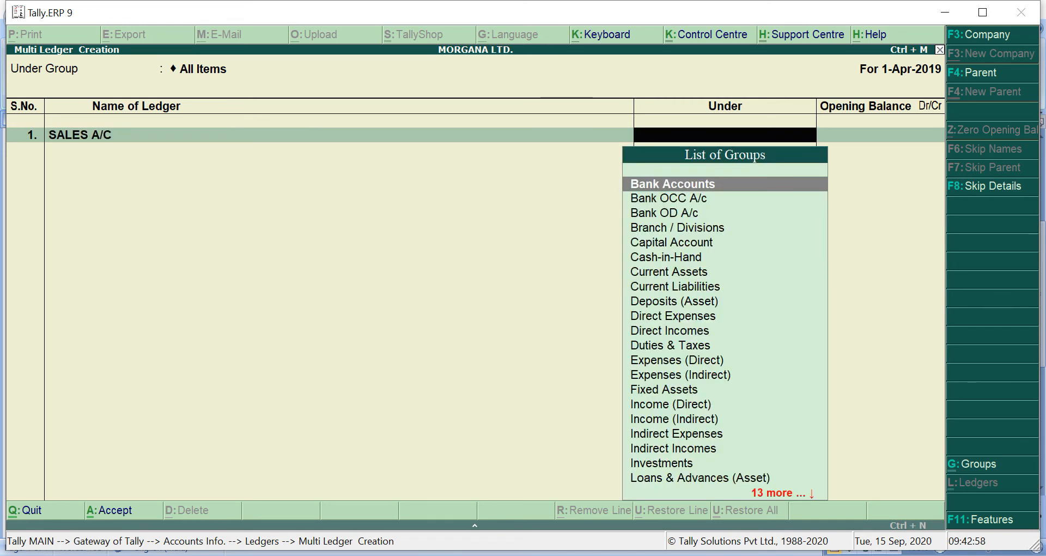
text(S)
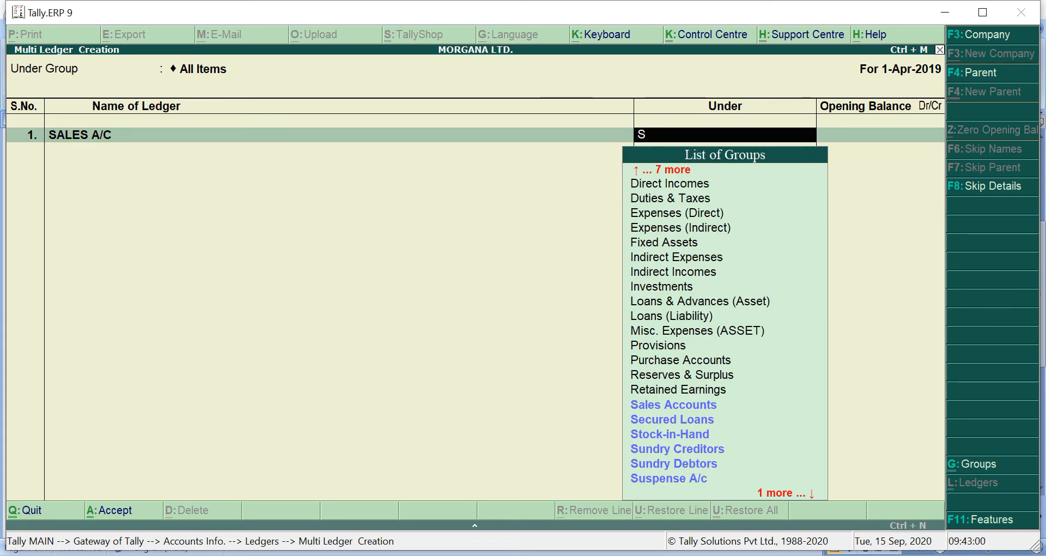
text(a)
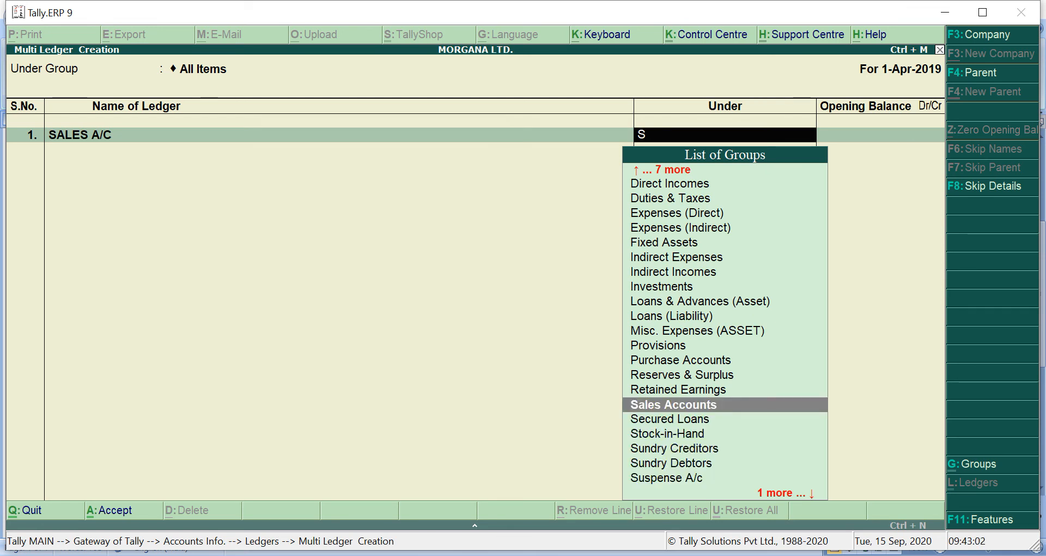
key(Return)
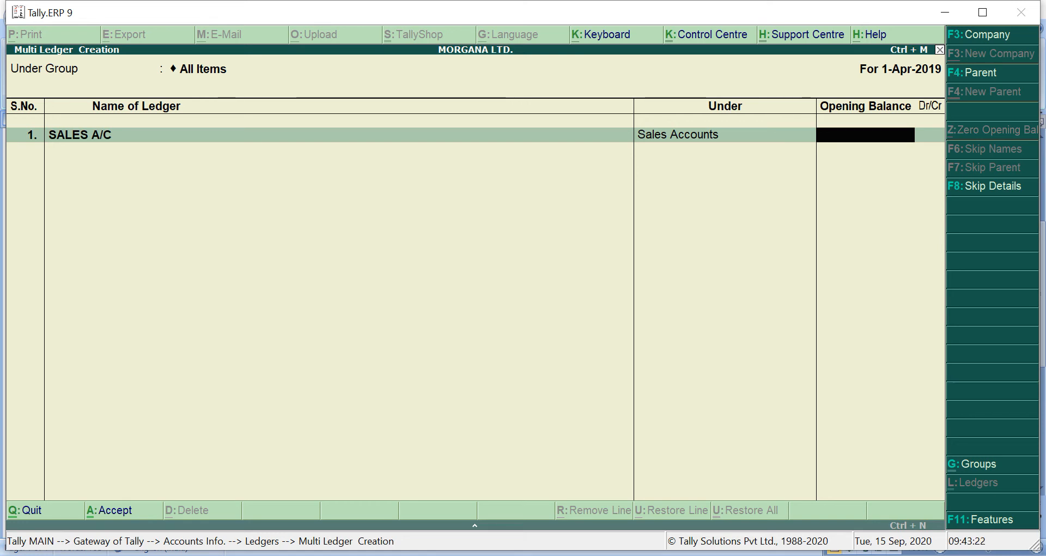
key(Return)
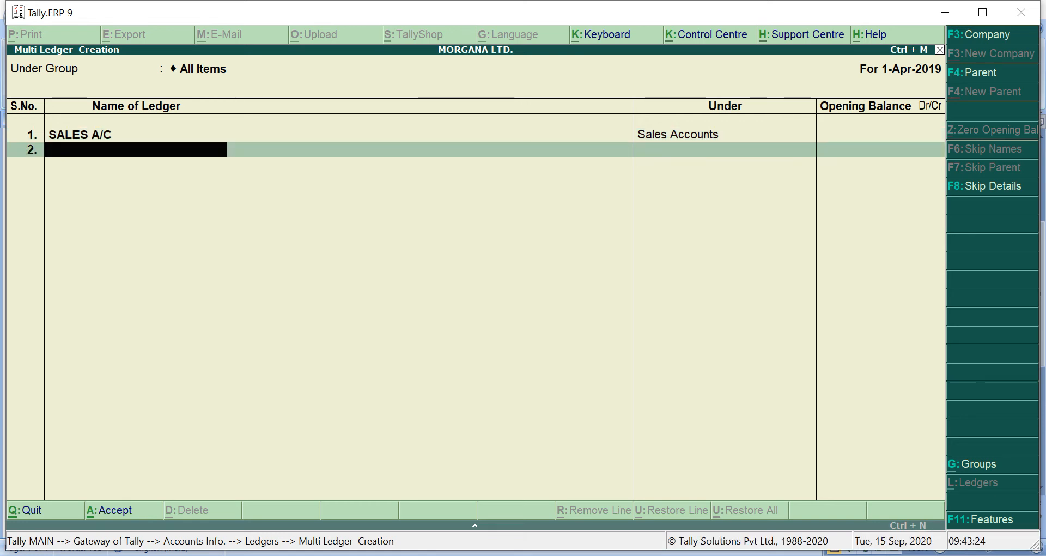
Check transaction 2 in Microsoft Word and, back in Tally.ERP 9, add the ledger RENT RECEIVED A/C under Indirect Incomes without an opening balance
key(alt+Tab)
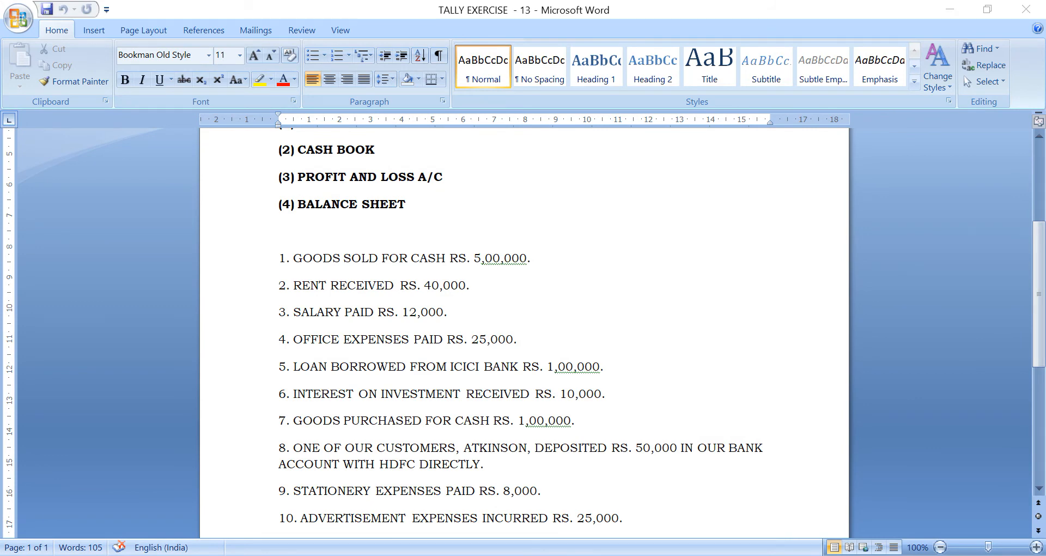
key(alt+Tab)
text(REN)
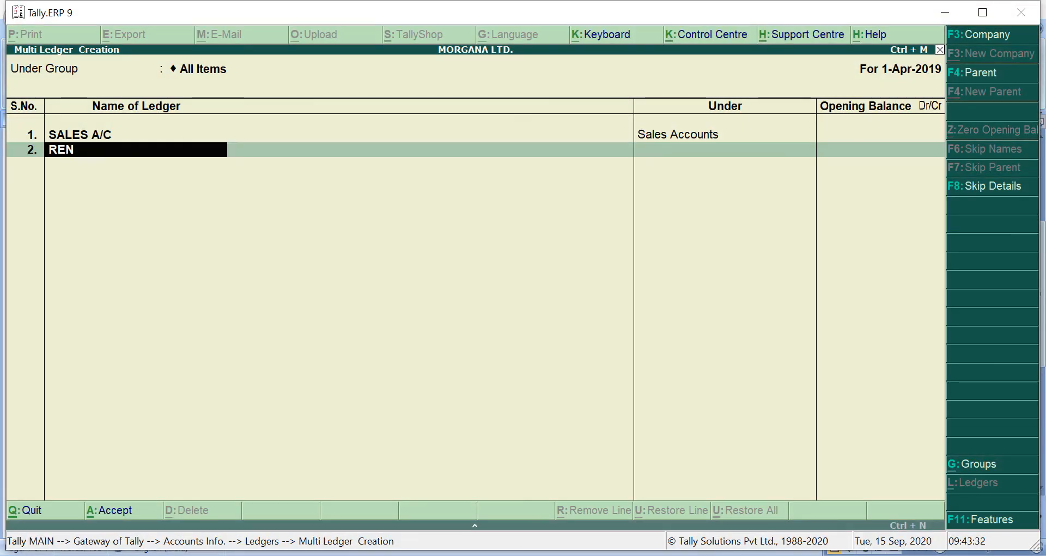
text(T RECE)
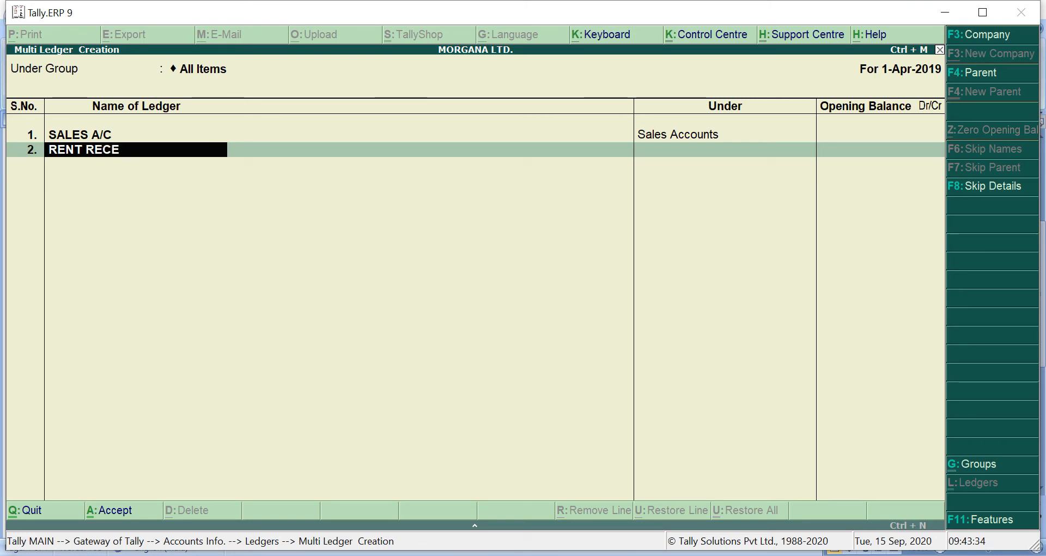
text(IVED A/C)
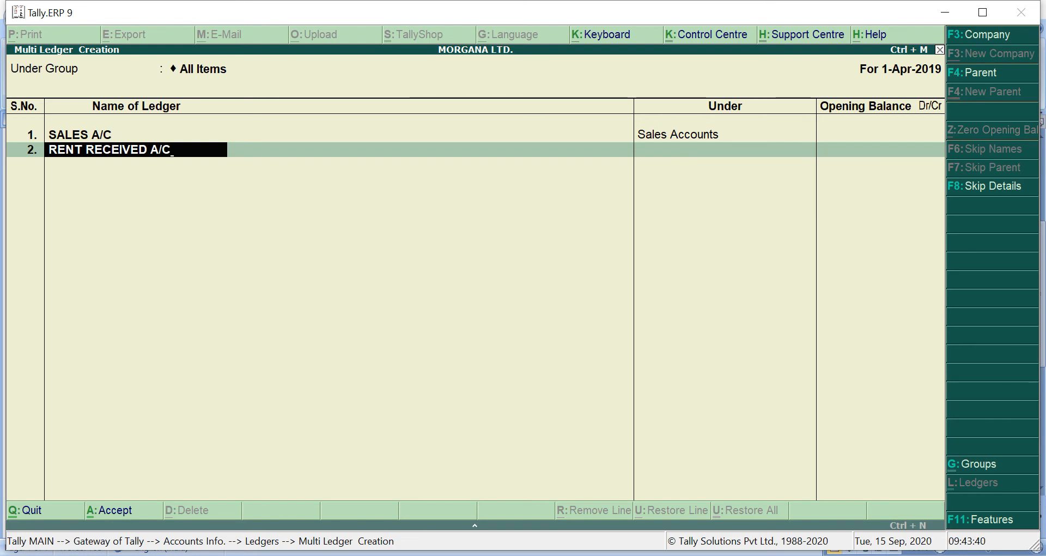
key(Return)
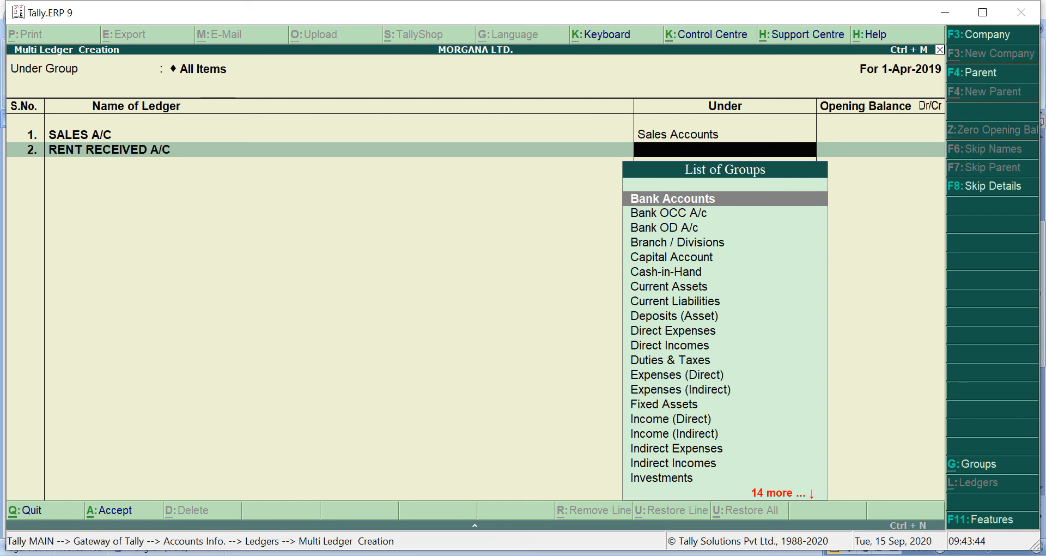
text(I)
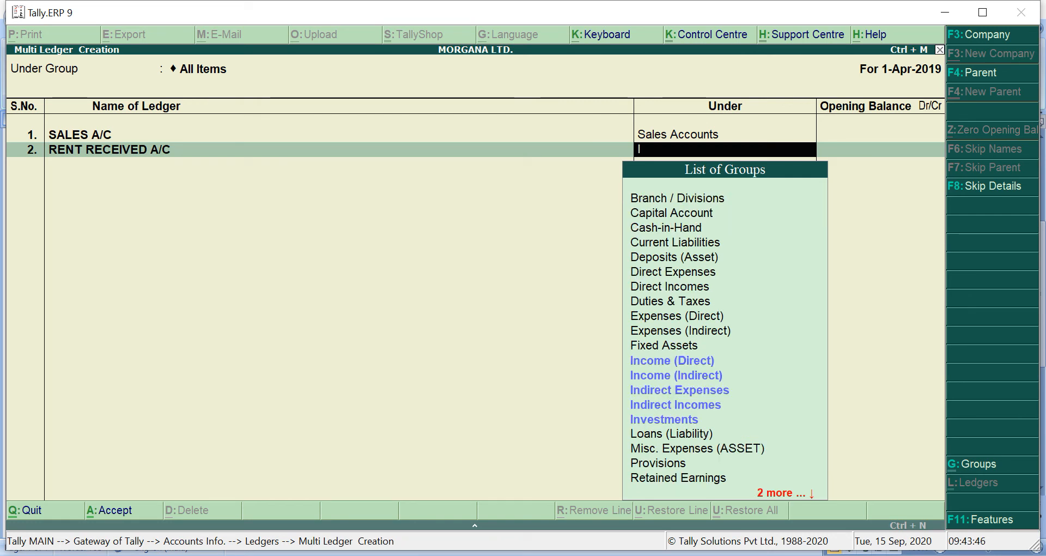
key(Down)
key(Down)
key(Down)
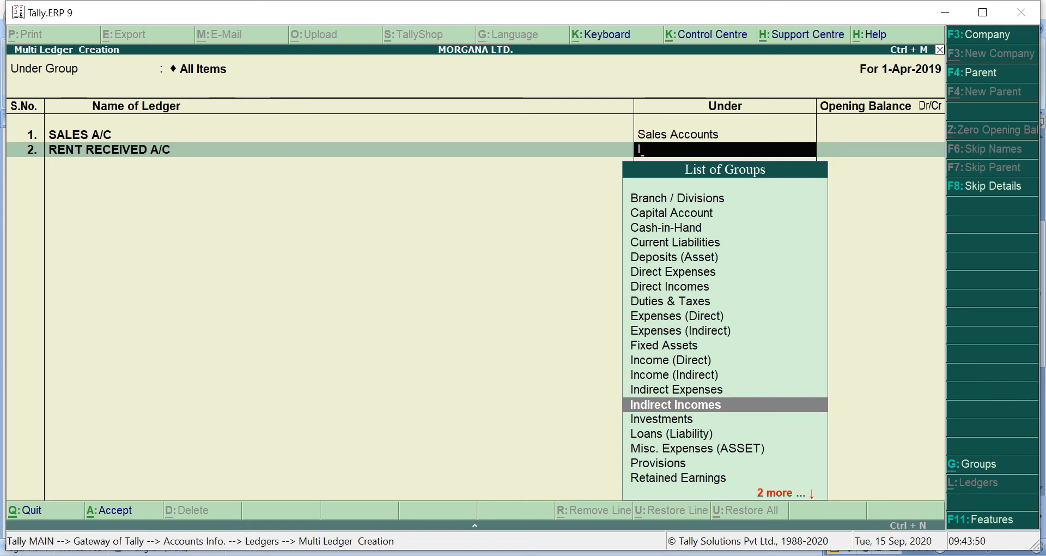
key(Return)
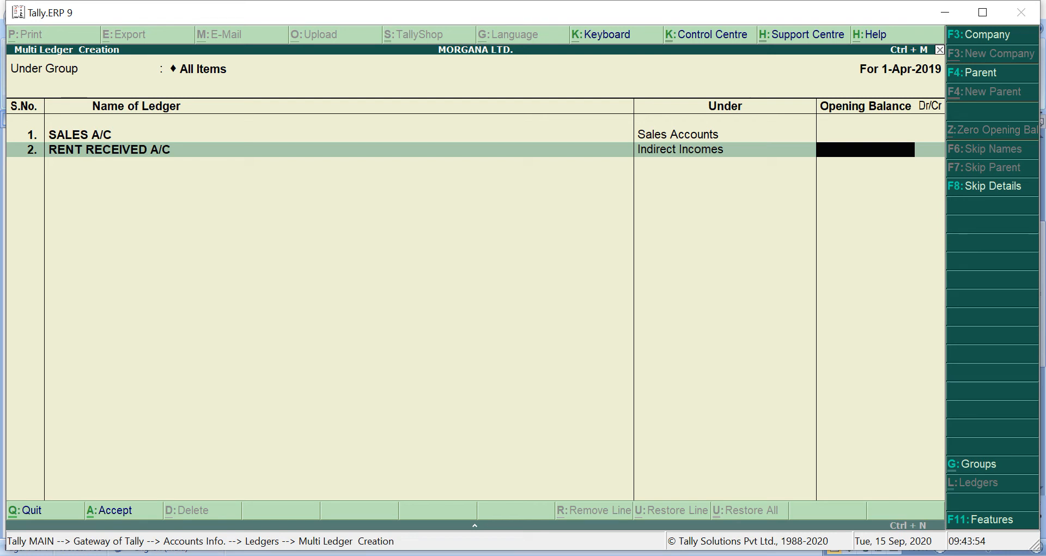
key(Return)
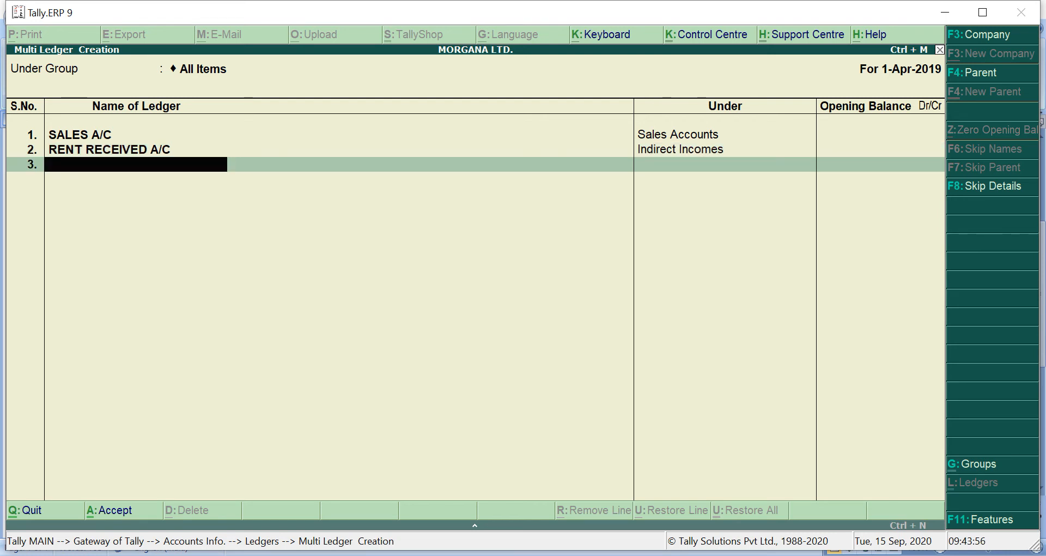
Check transaction 3 in Microsoft Word and, back in Tally.ERP 9, add the ledger SALARY PAID A/C under Indirect Expenses without an opening balance
key(alt+Tab)
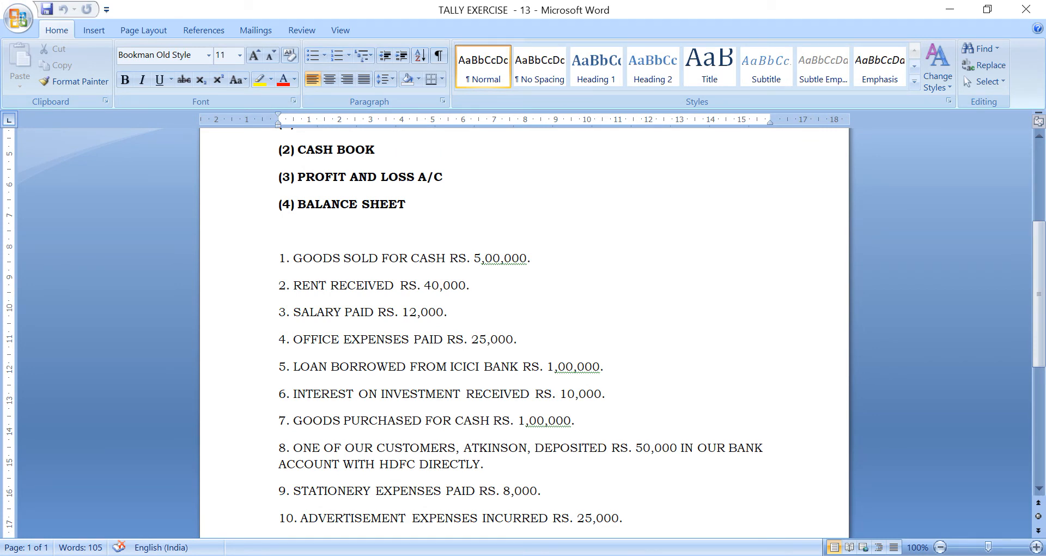
key(alt+Tab)
text(SALARY PAID)
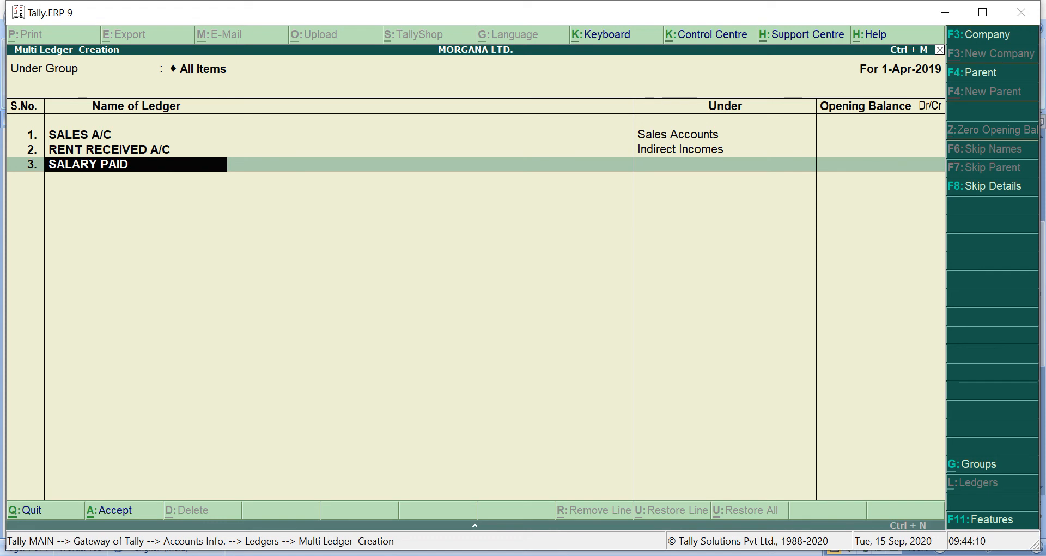
text( A/C)
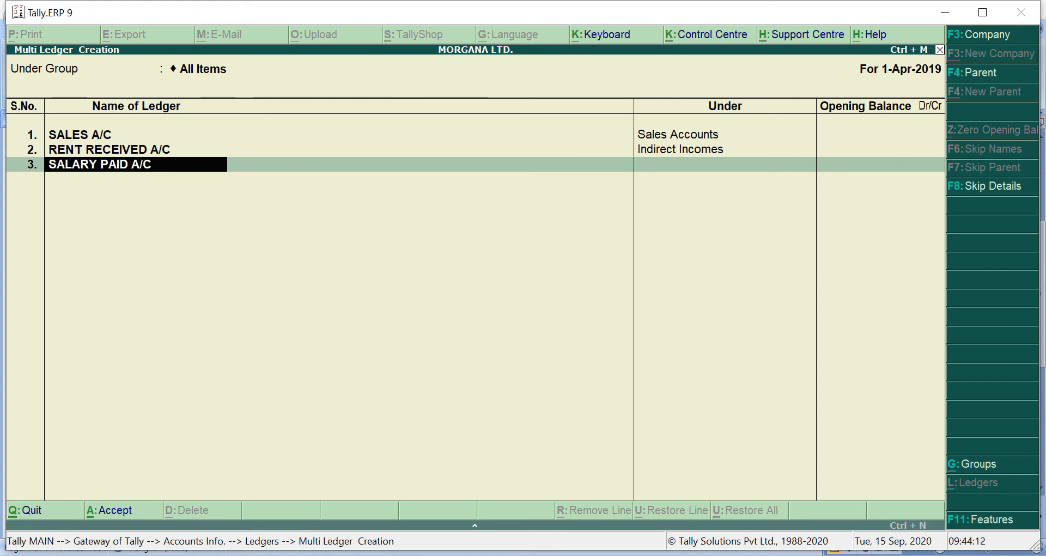
key(Return)
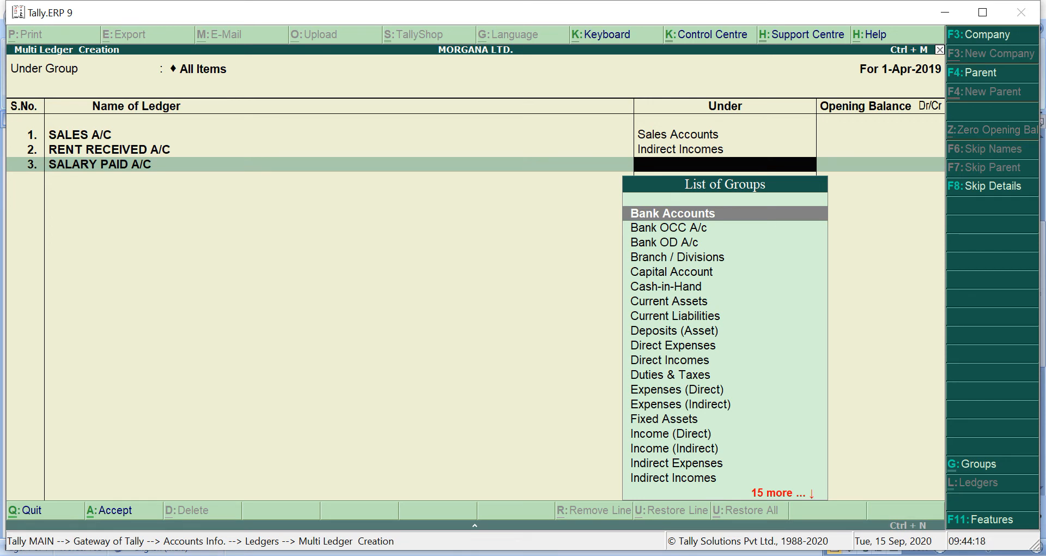
text(I)
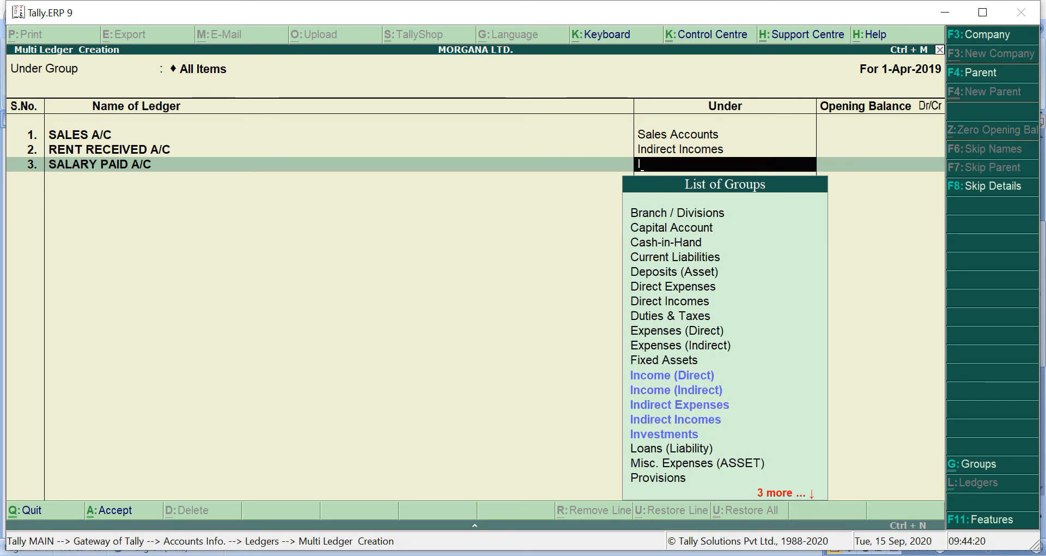
key(Down)
key(Down)
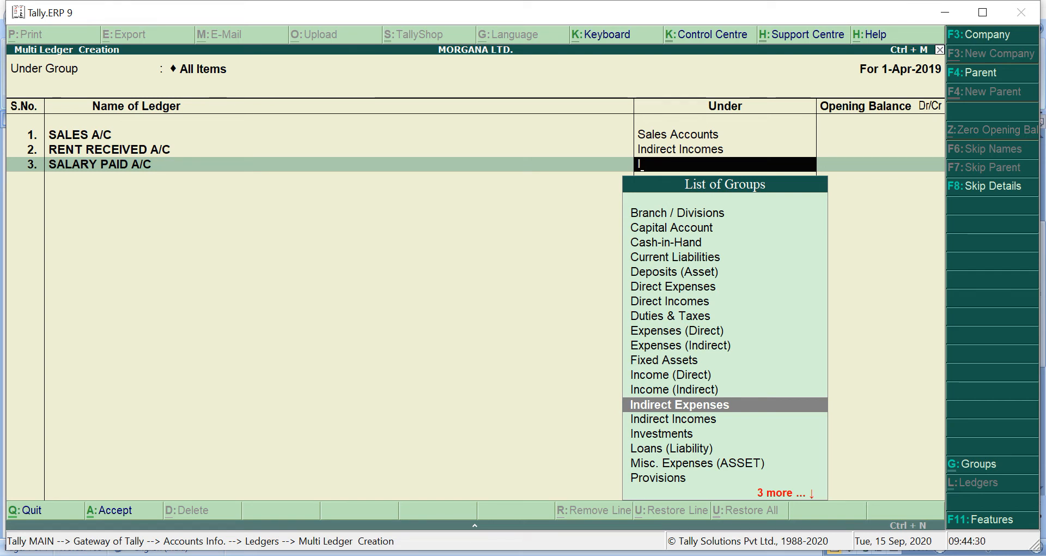
key(Return)
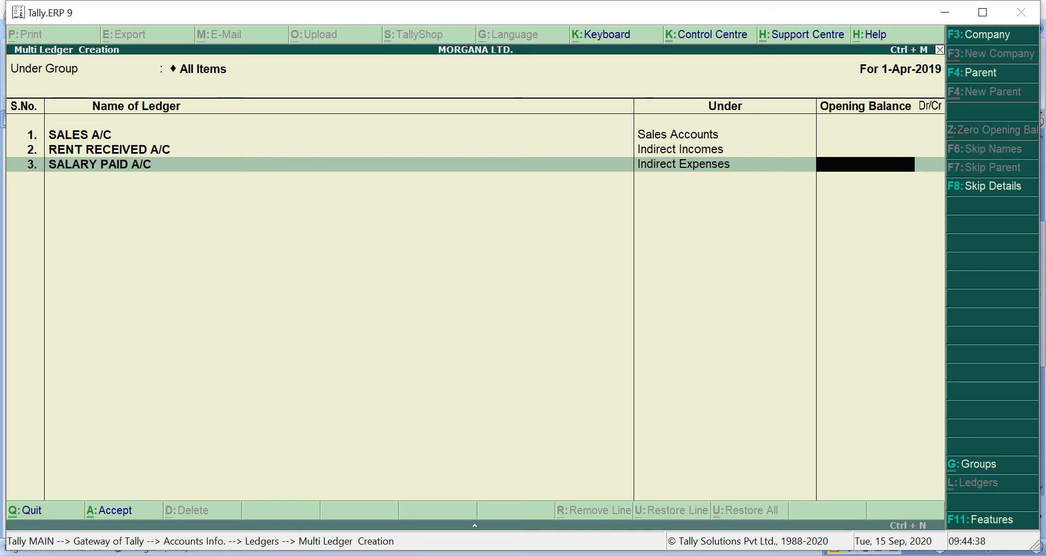
key(Return)
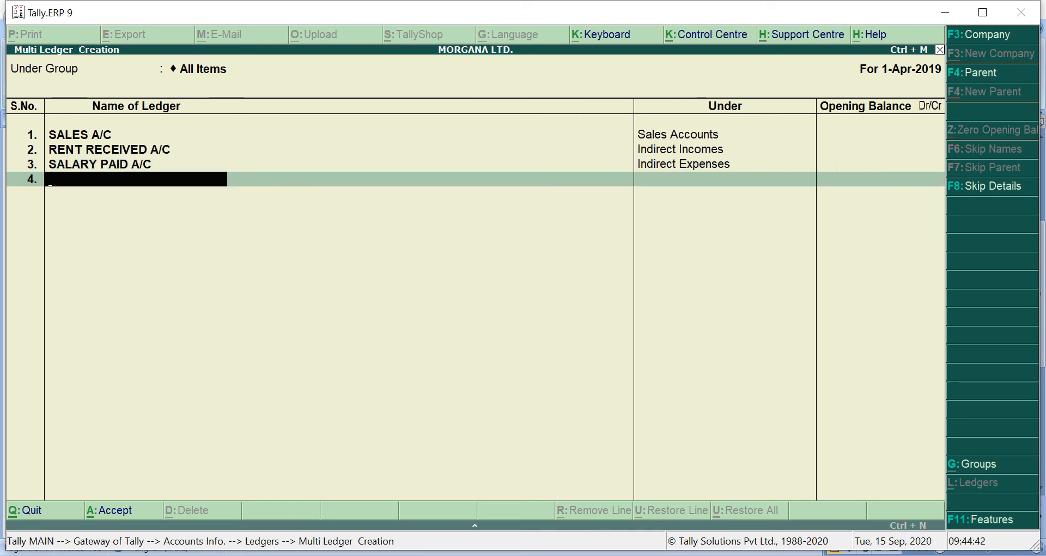
Check transaction 4 in Microsoft Word and, back in Tally.ERP 9, add the ledger OFFICE EXP. A/C under Indirect Expenses without an opening balance
click(545, 555)
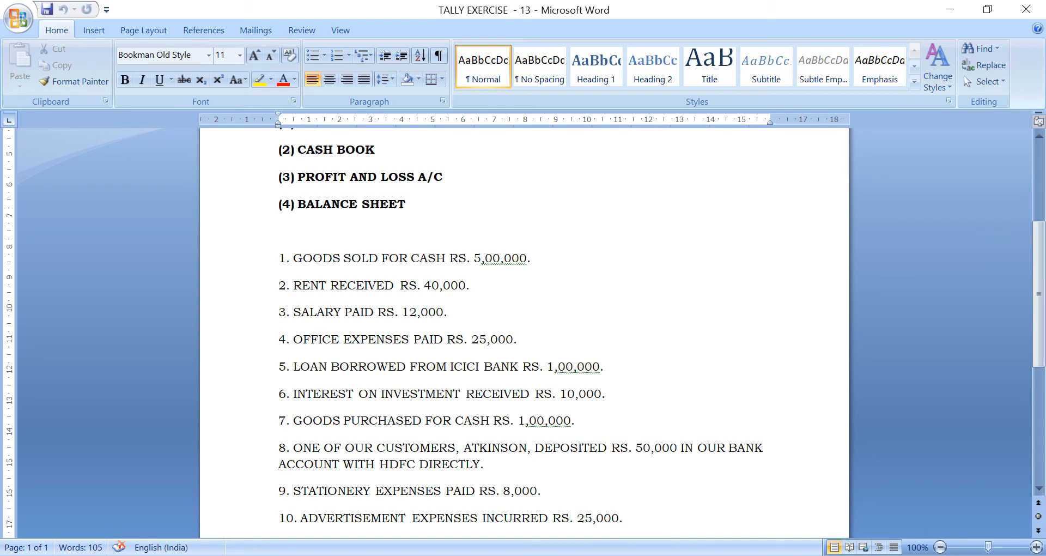
key(alt+Tab)
text(OFFICE)
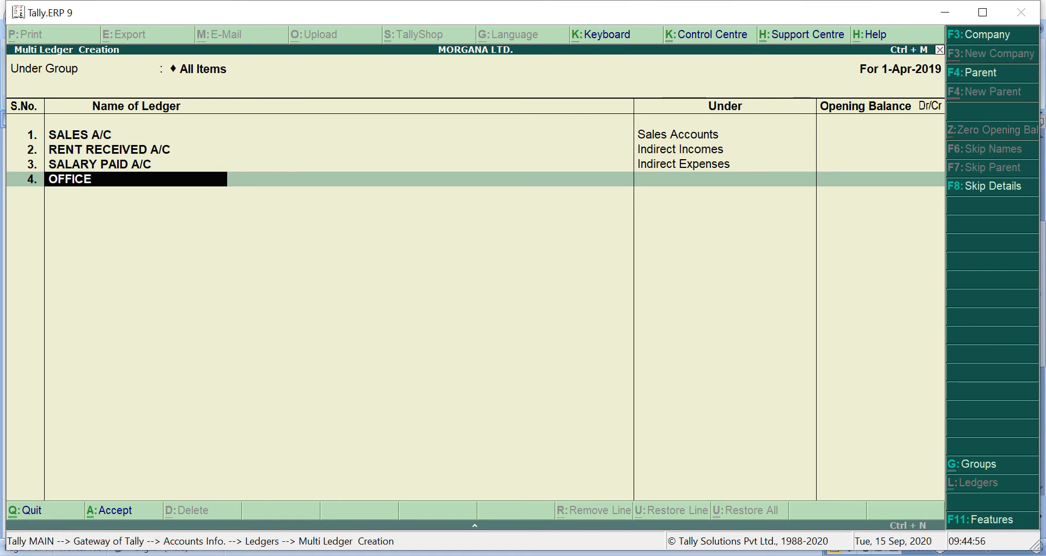
text( EXP. A/C)
key(Return)
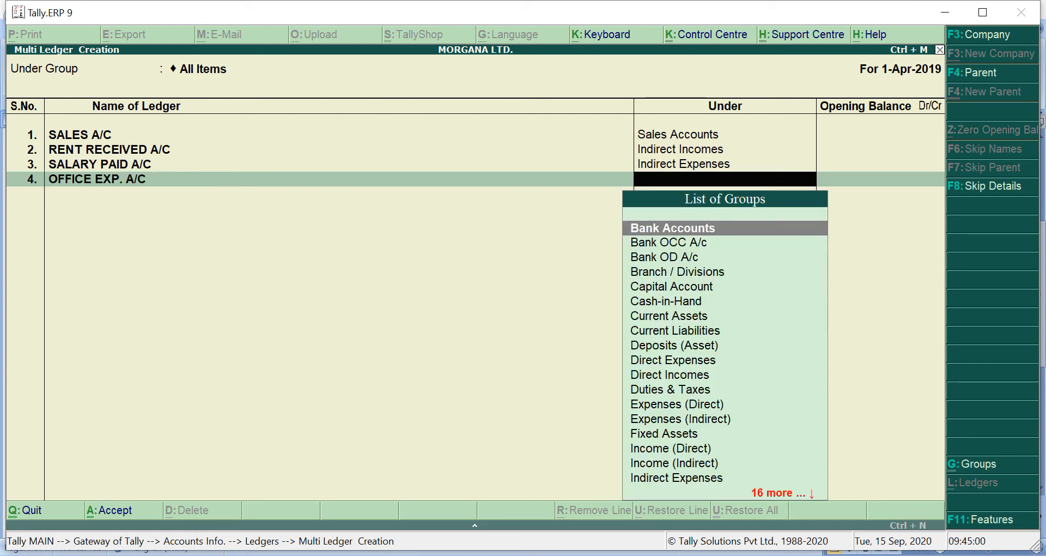
text(I)
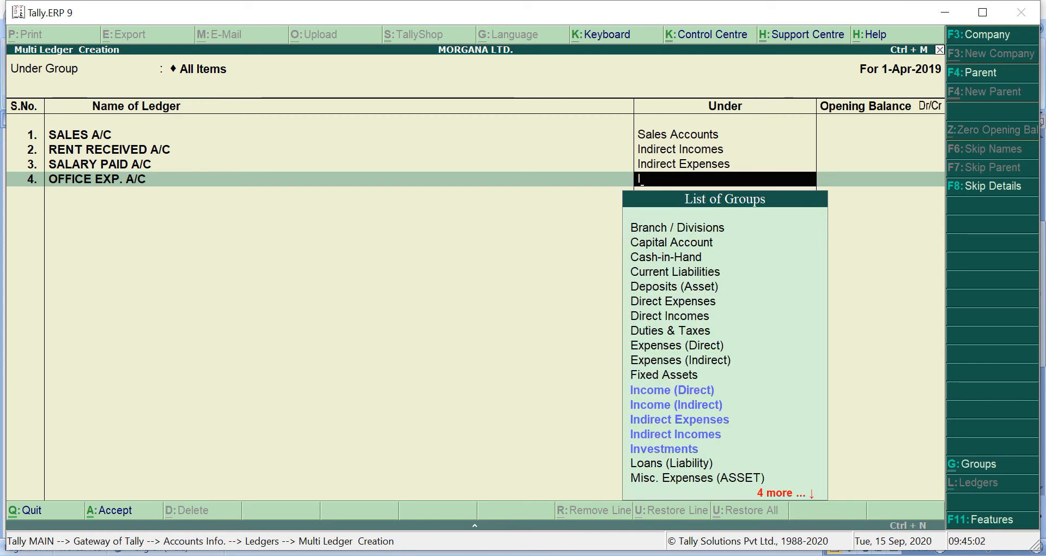
key(Down)
key(Down)
key(Down)
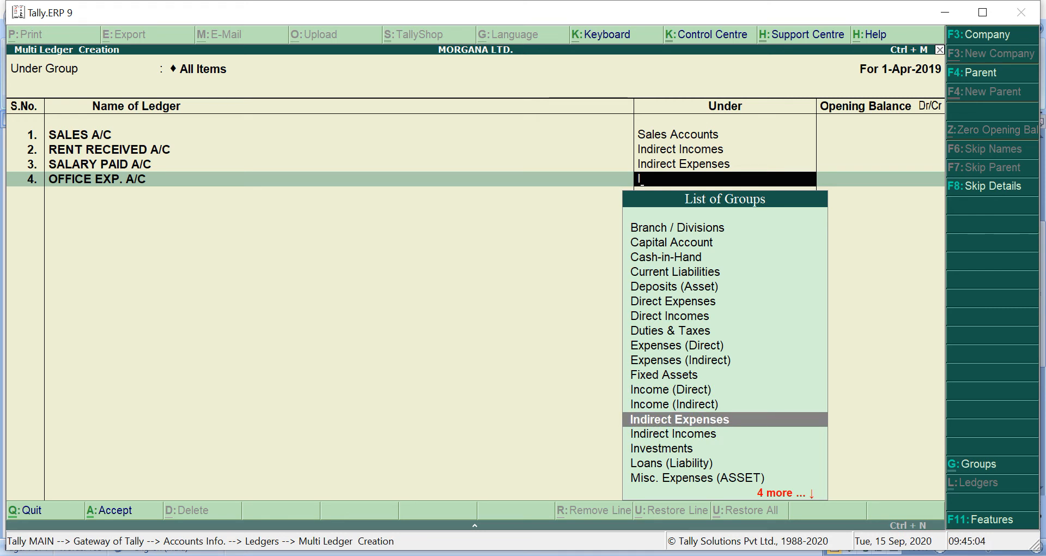
key(Return)
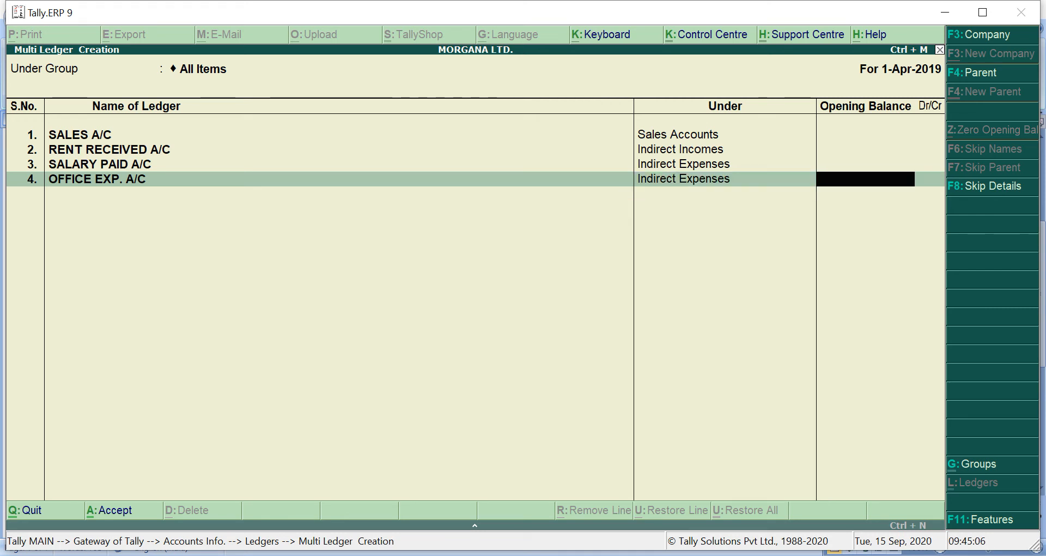
key(Return)
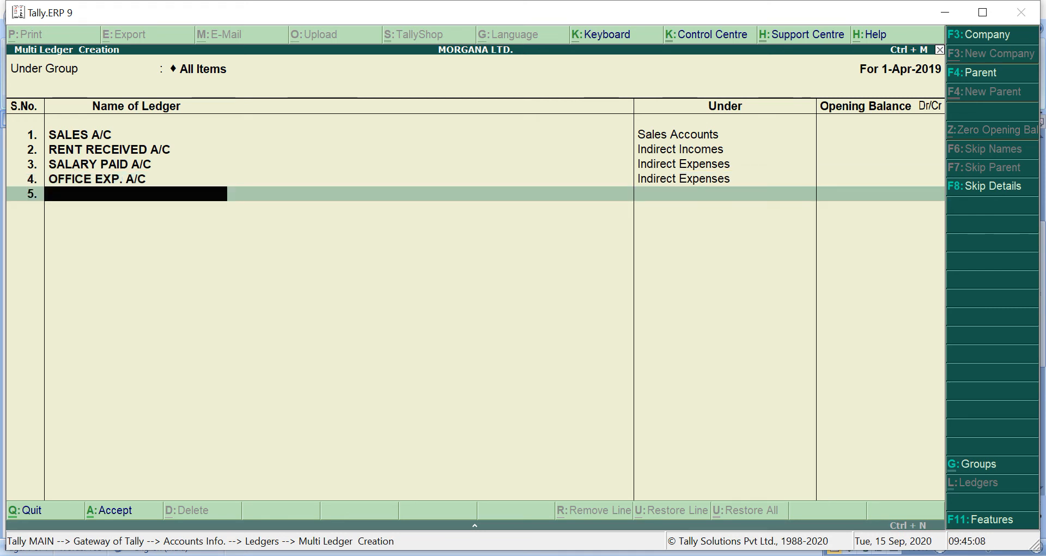
Check transaction 5 in Microsoft Word and, back in Tally.ERP 9, add the ledger LOAN FROM ICICI BANK A/C under Loans (Liability) without an opening balance
key(alt+Tab)
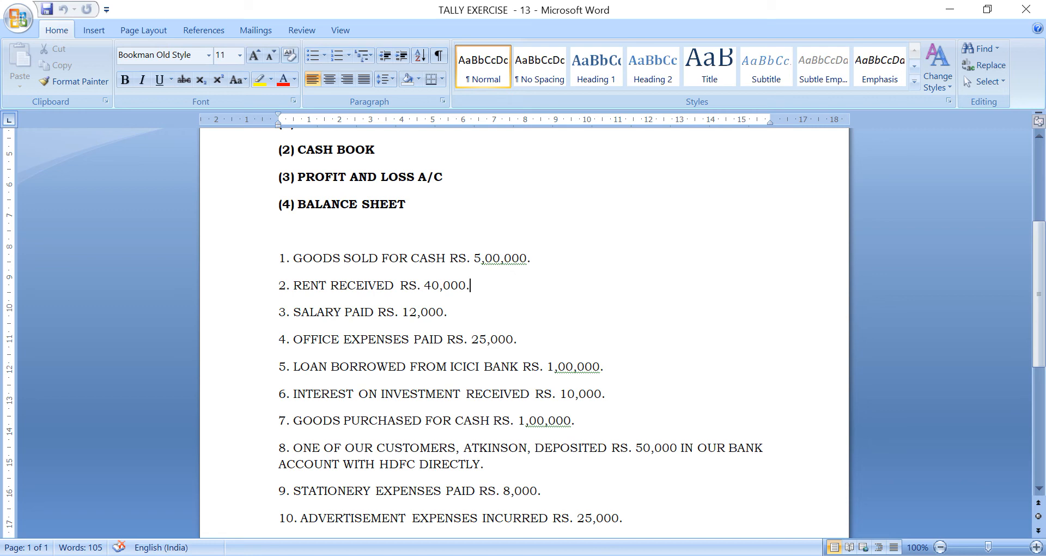
key(alt+Tab)
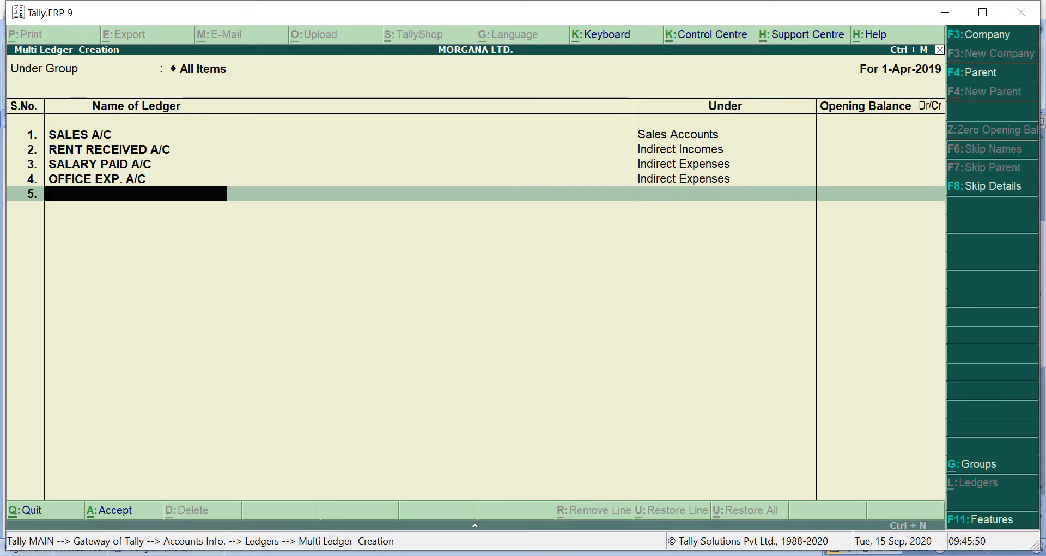
text(LOA)
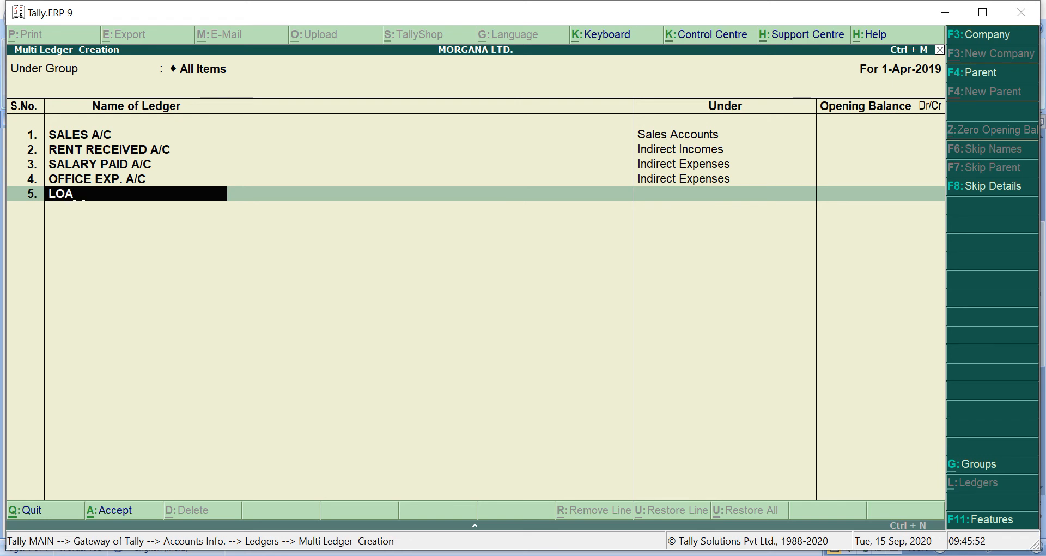
text(N FROM IC)
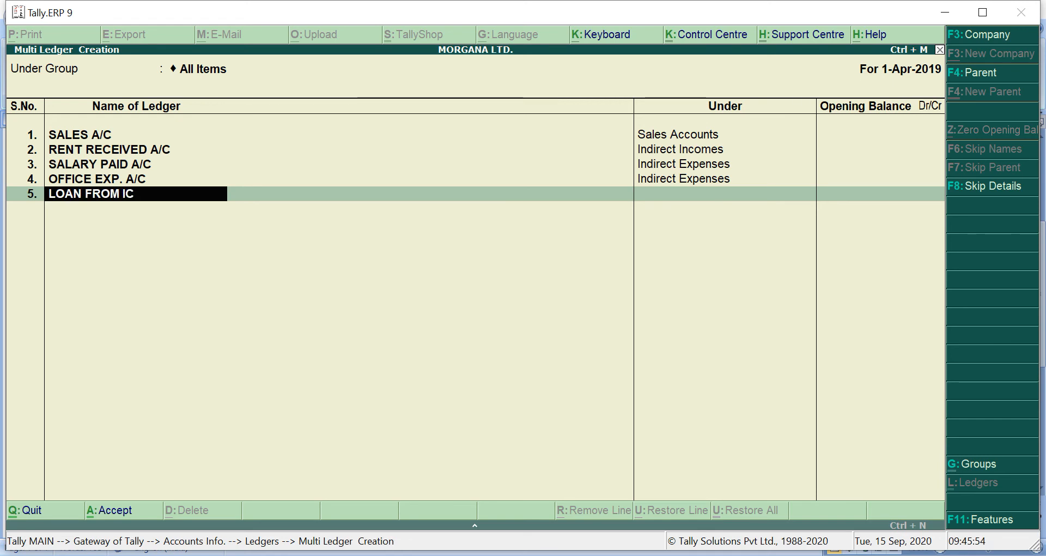
text(ICI BANK)
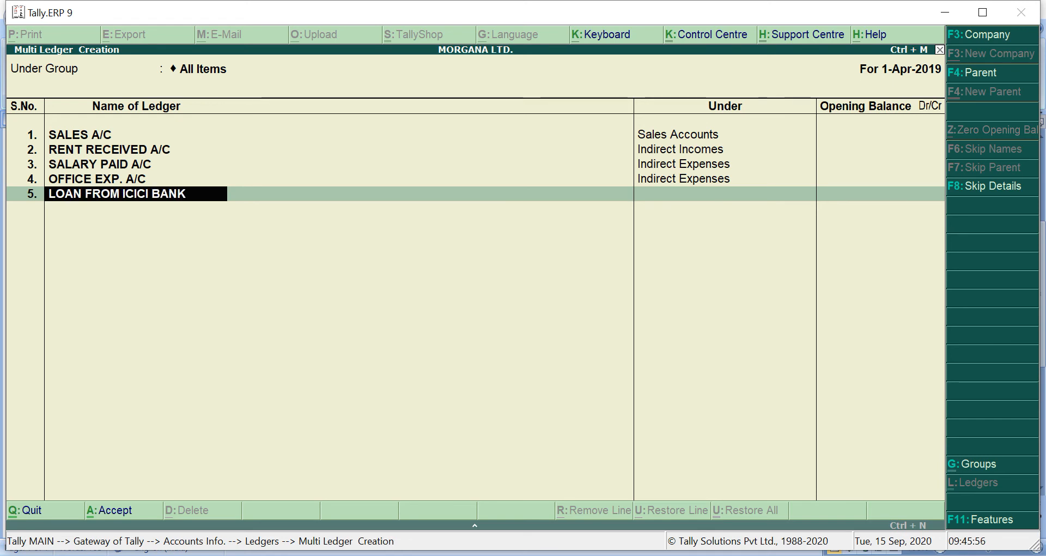
text( A/C)
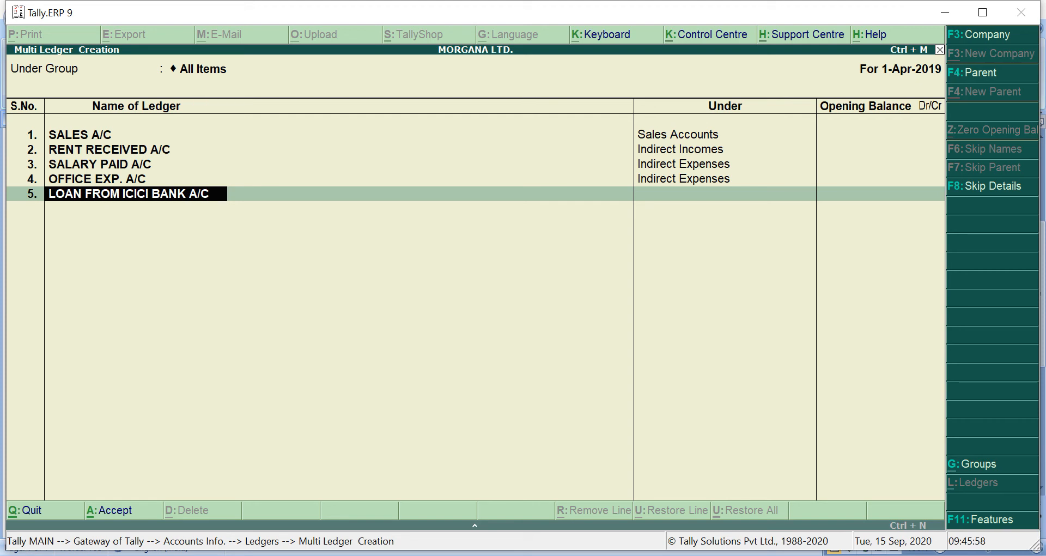
key(Return)
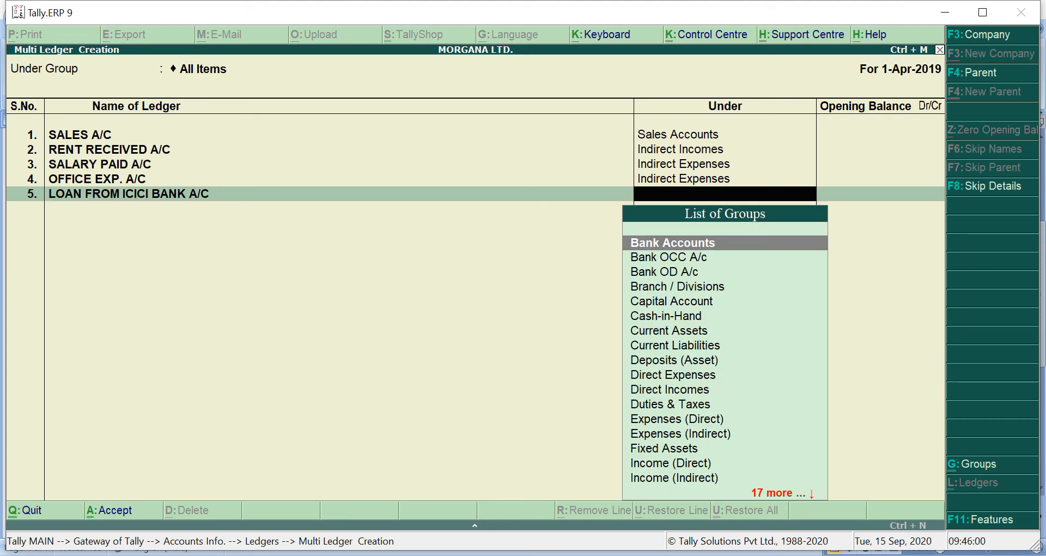
text(L)
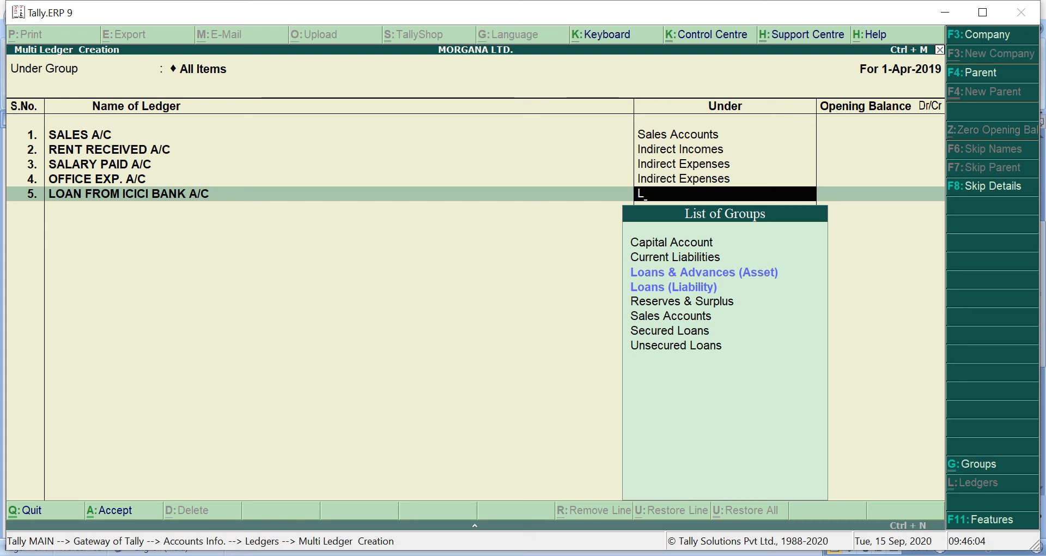
key(Down)
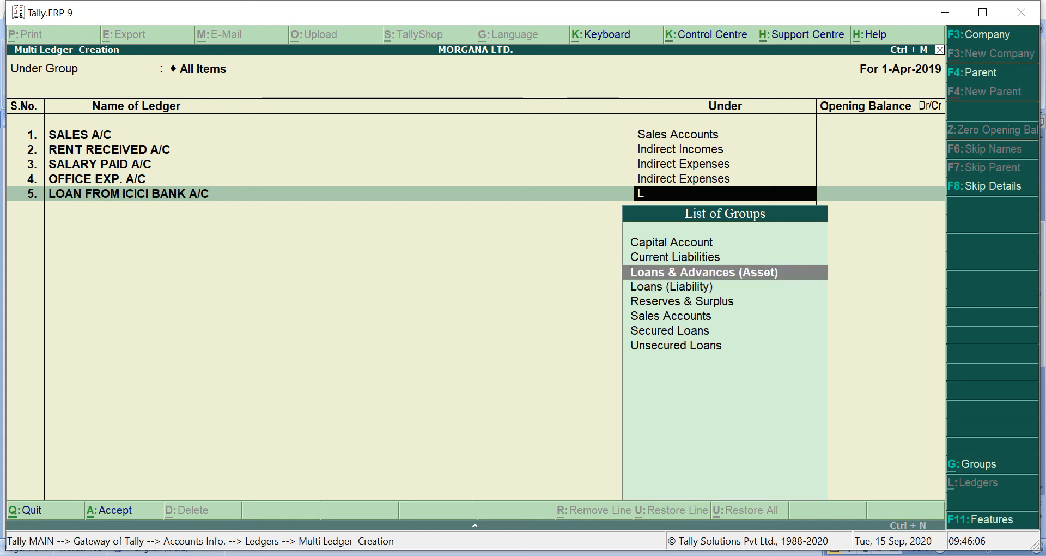
key(Down)
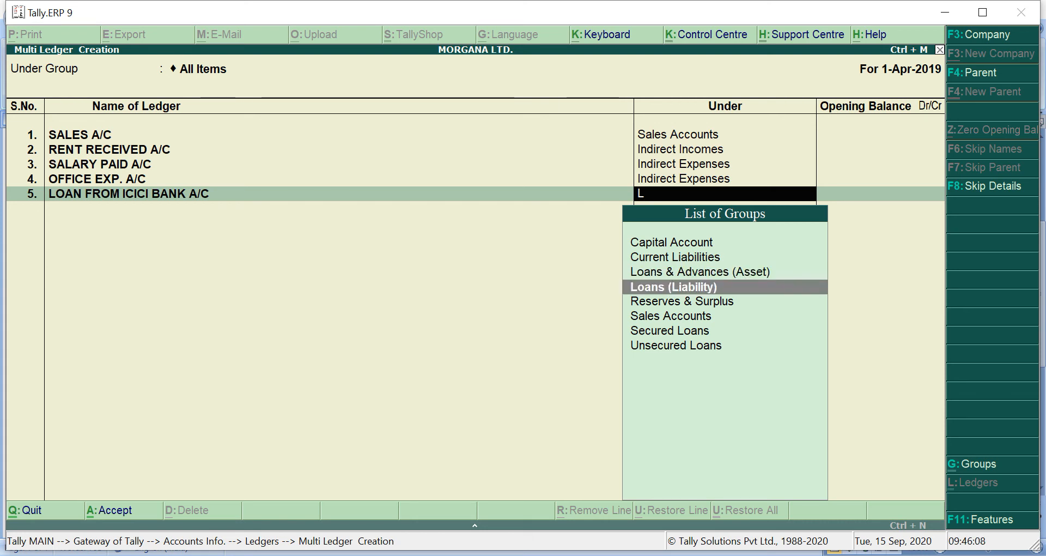
key(Return)
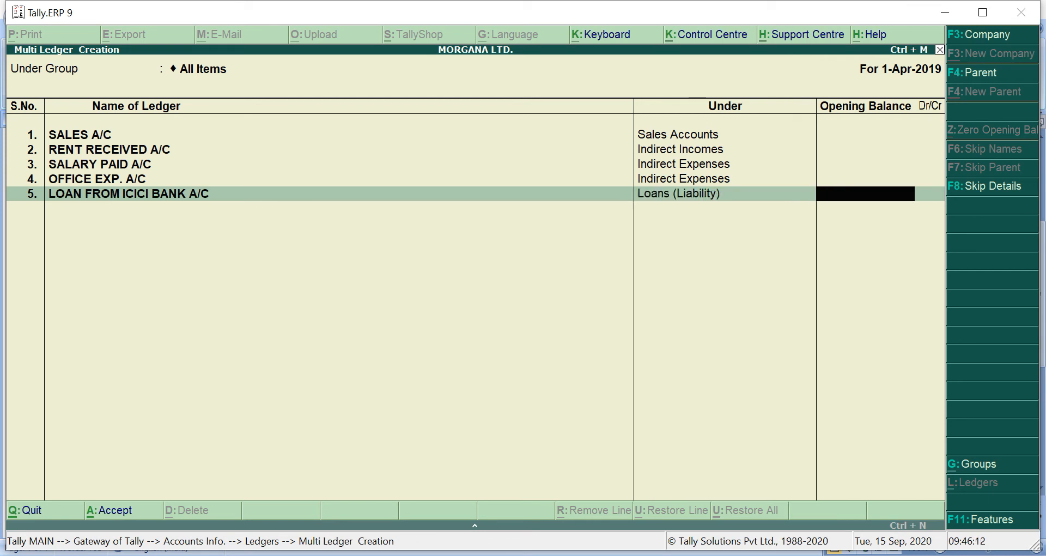
key(Return)
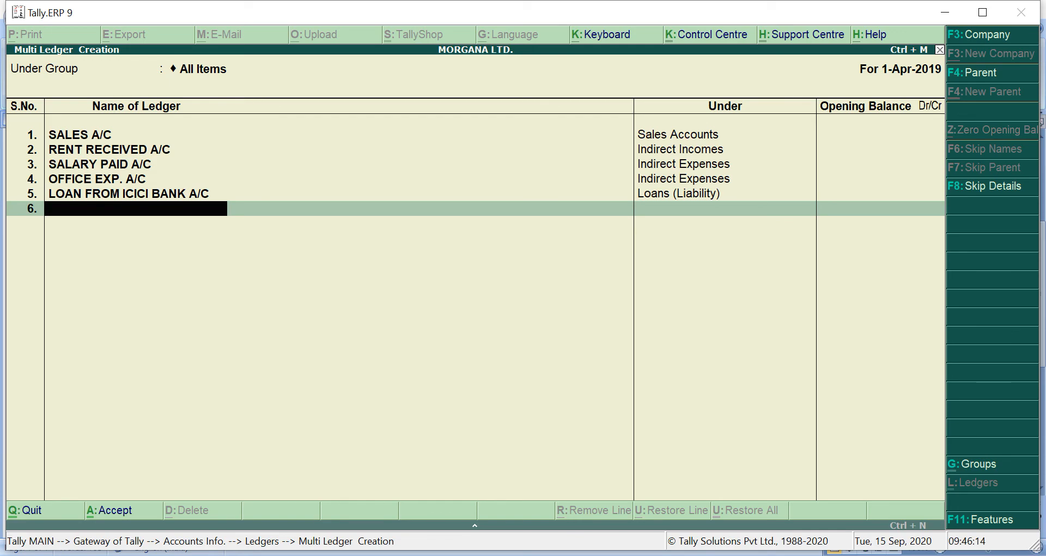
Check transaction 6 in Microsoft Word and, back in Tally.ERP 9, add the ledger INTEREST ON INVESTMENTS A/C under Indirect Incomes without an opening balance
key(alt+Tab)
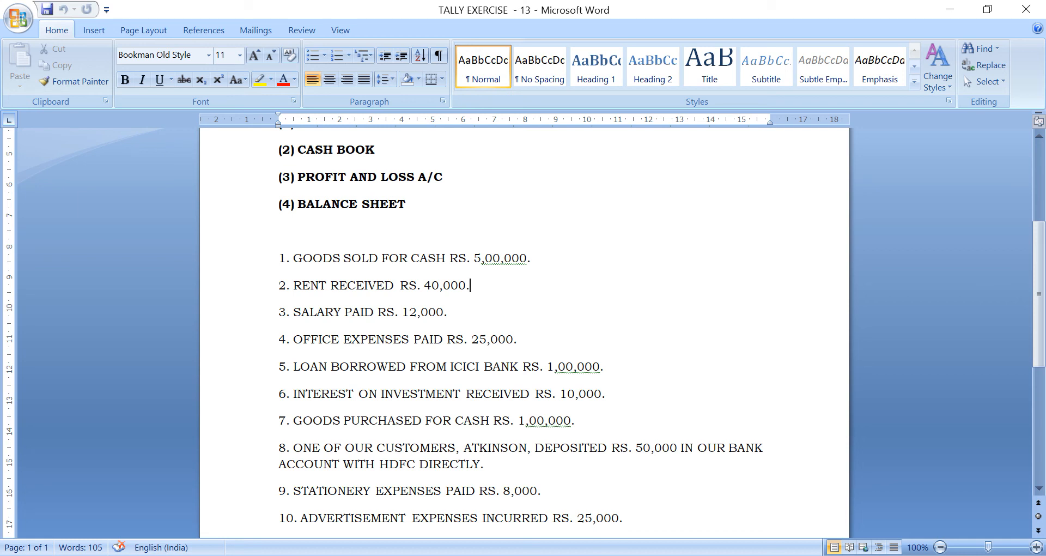
key(alt+Tab)
text(I)
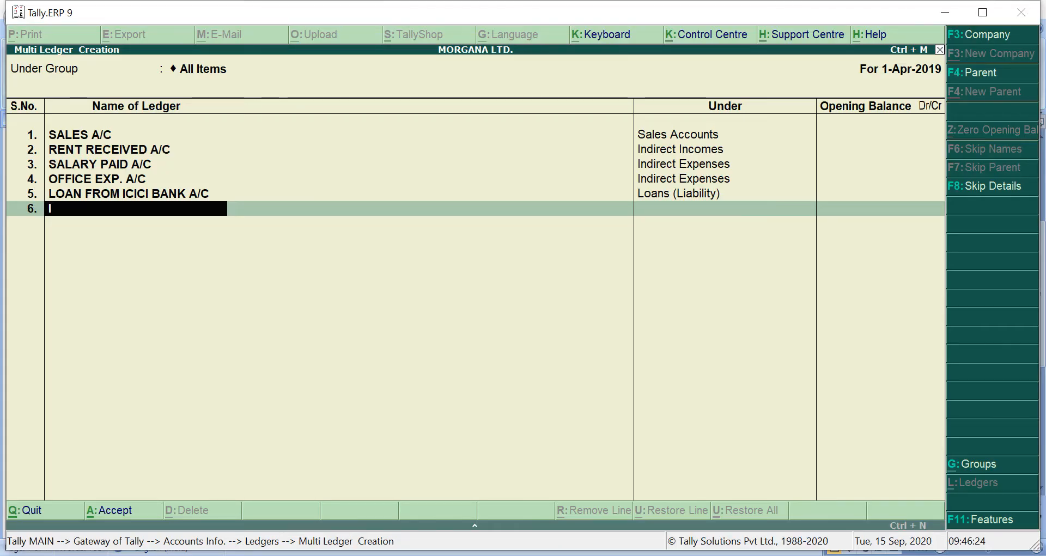
text(NTEREST OIN=)
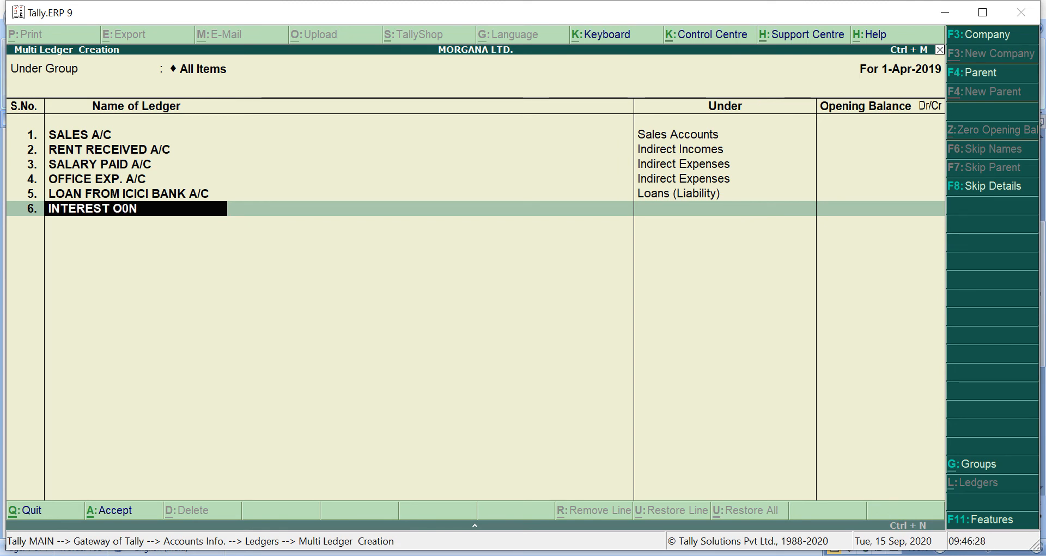
key(BackSpace)
key(BackSpace)
key(BackSpace)
text(N INVESY)
key(BackSpace)
text(TMENTS A/C)
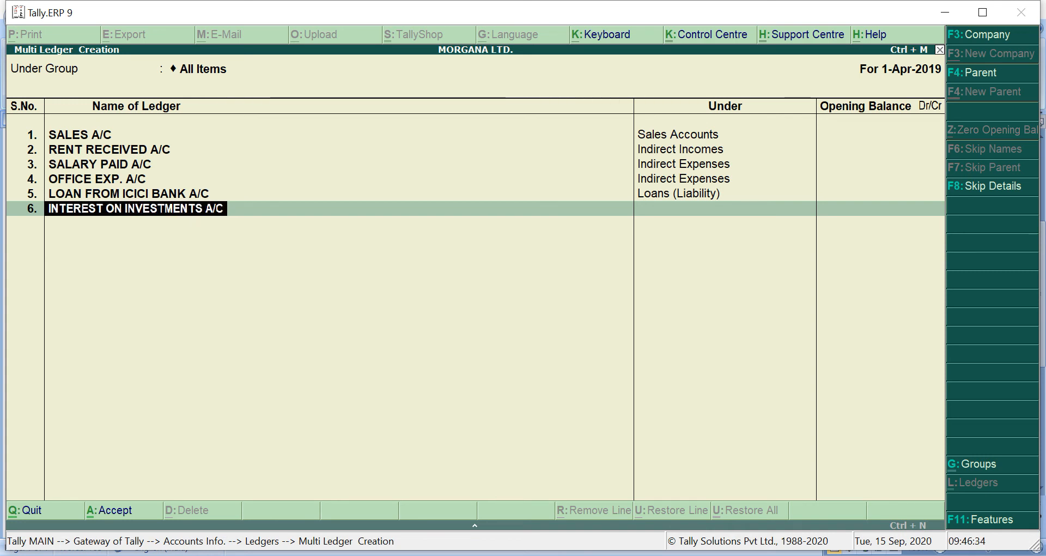
key(Return)
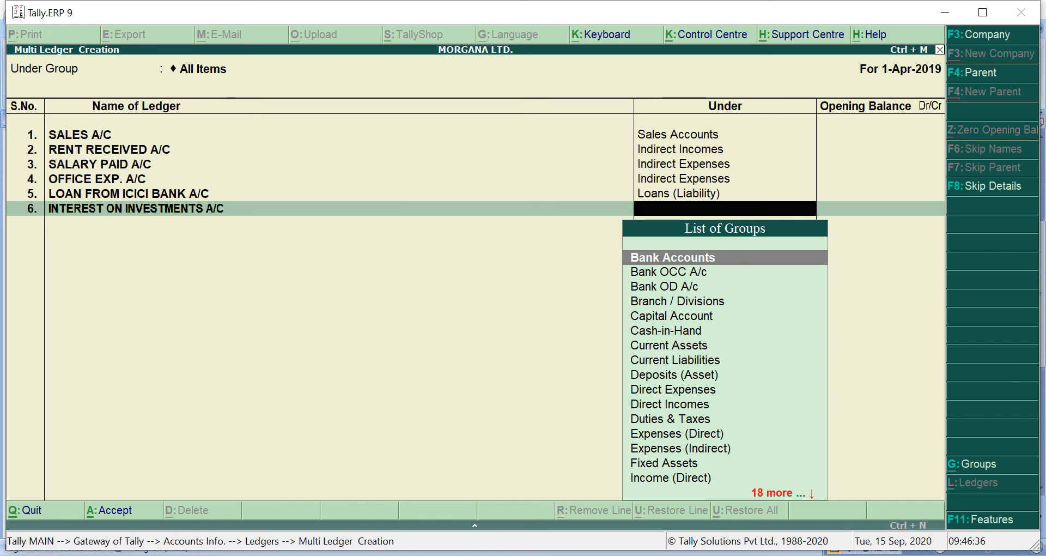
text(I)
key(Down)
key(Down)
key(Down)
key(Down)
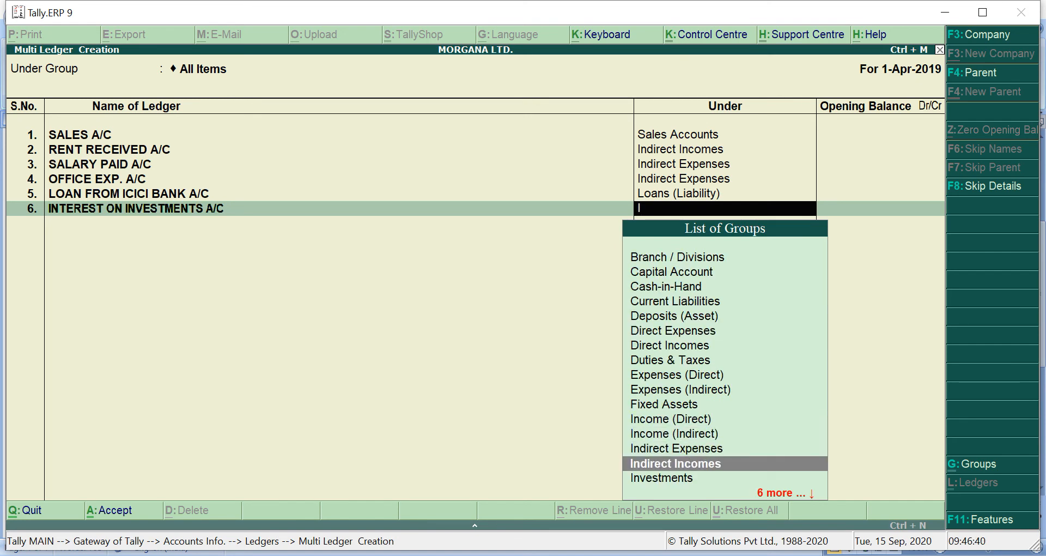
key(Return)
key(Return)
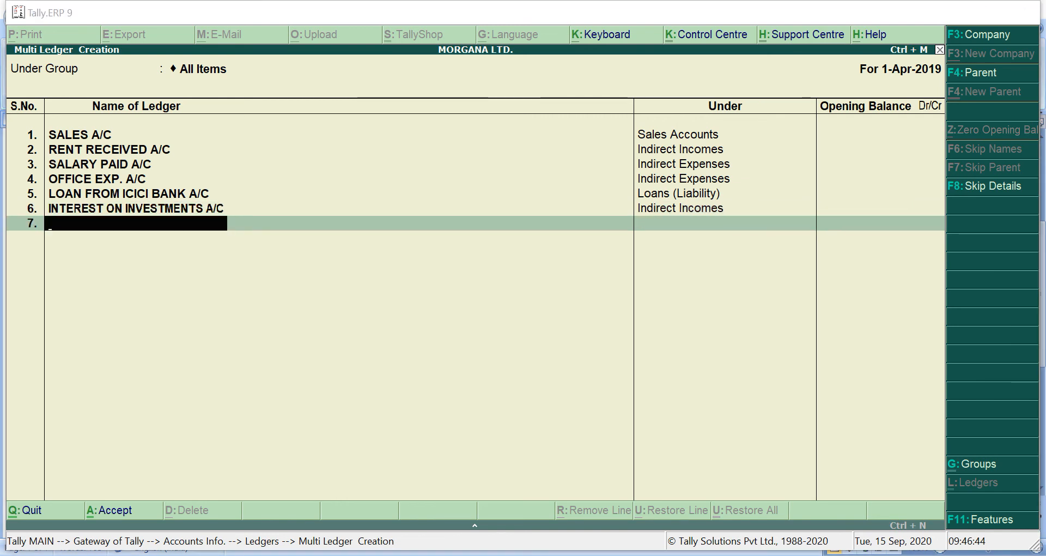
Check transaction 7 in Microsoft Word and, back in Tally.ERP 9, add the ledger PURCHASE A/C under Purchase Accounts without an opening balance
key(alt+Tab)
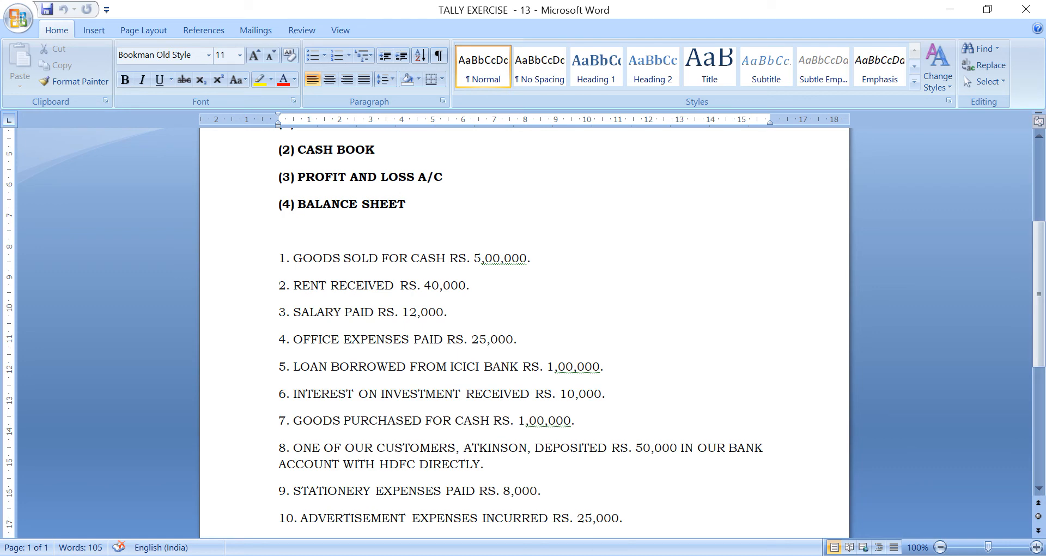
key(alt+Tab)
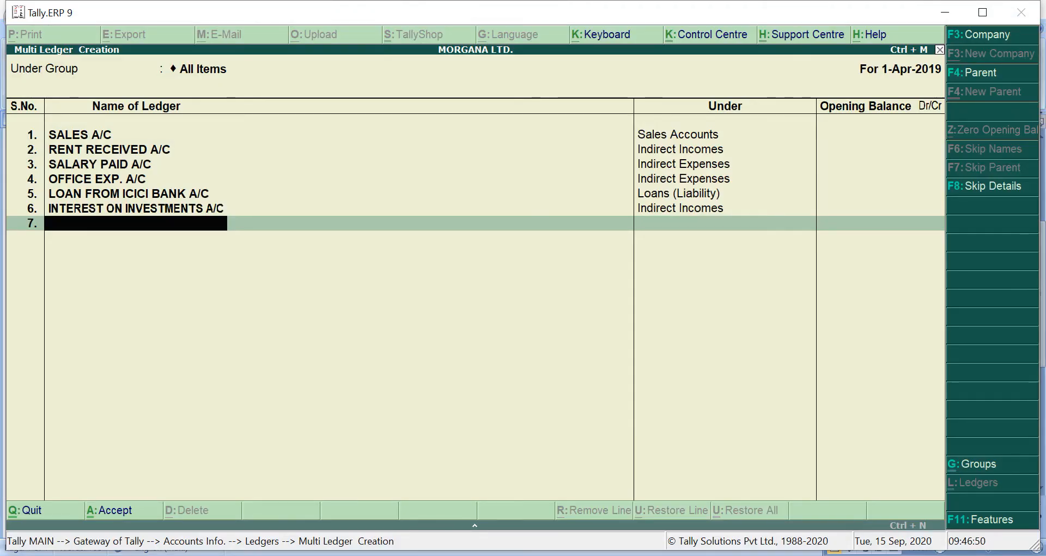
text(PUR)
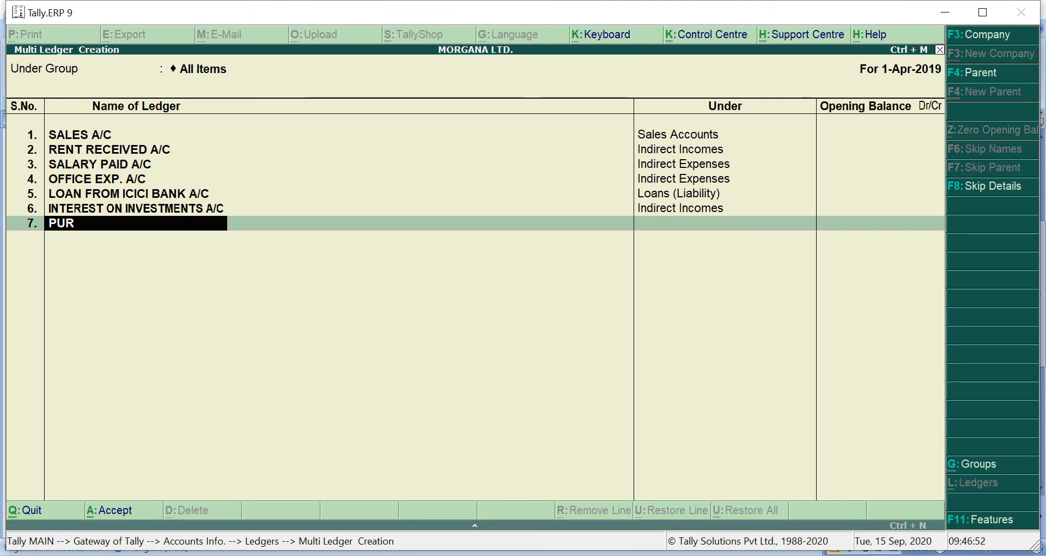
text(CHASE A/C)
key(Return)
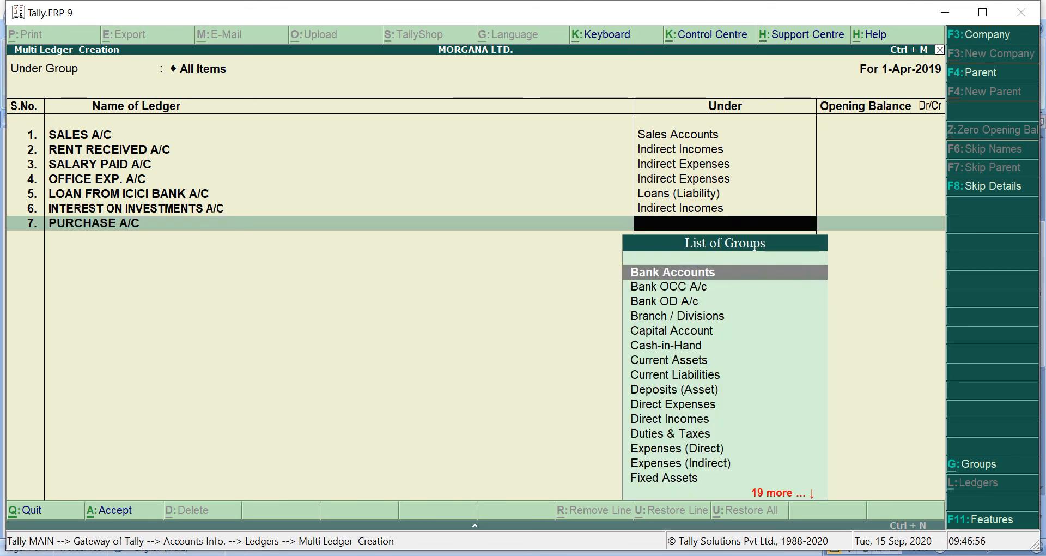
text(P)
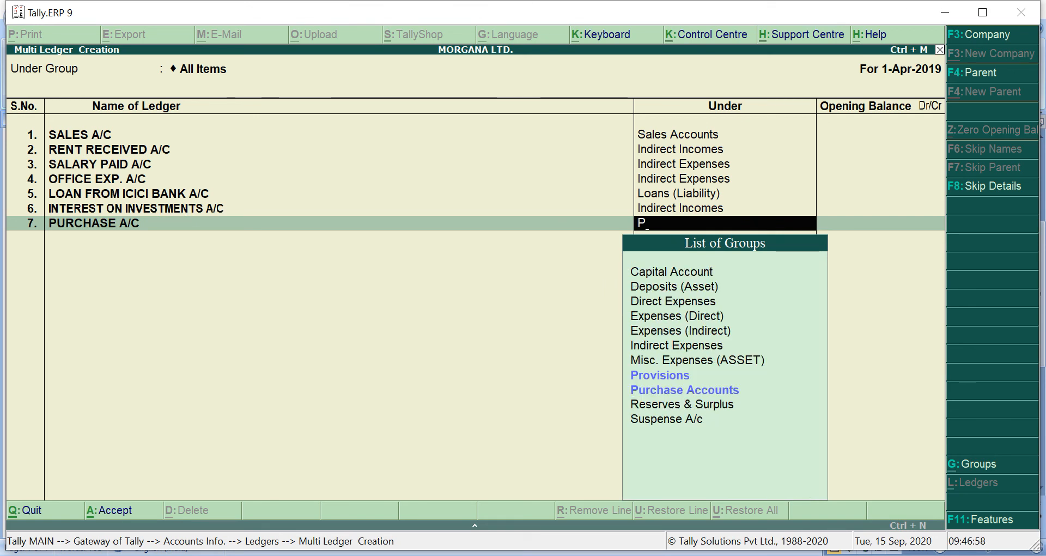
text(u)
key(Return)
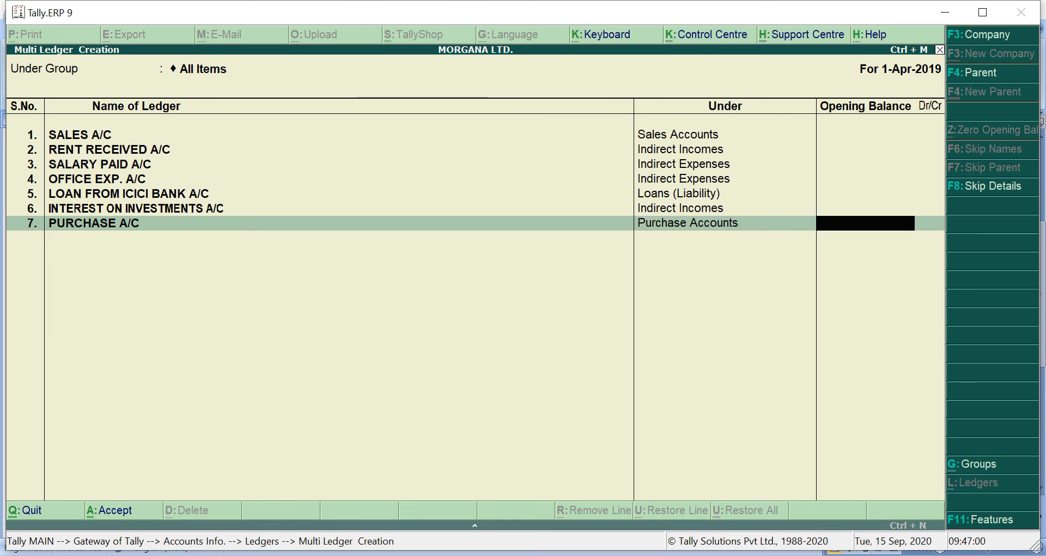
key(Return)
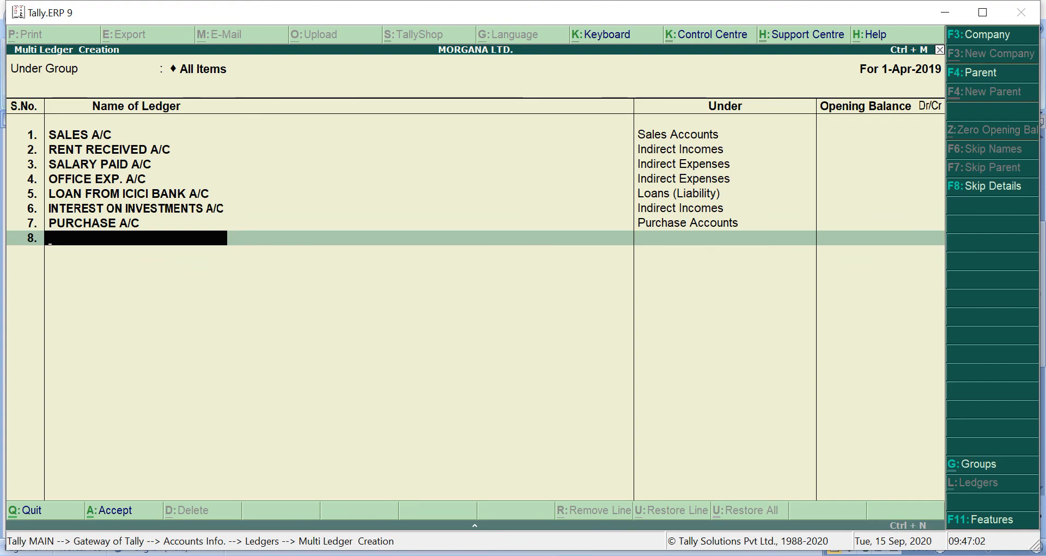
Check transaction 8 in Microsoft Word and, back in Tally.ERP 9, add the ledger HDFC BANK A/C under Bank Accounts without an opening balance
key(alt+Tab)
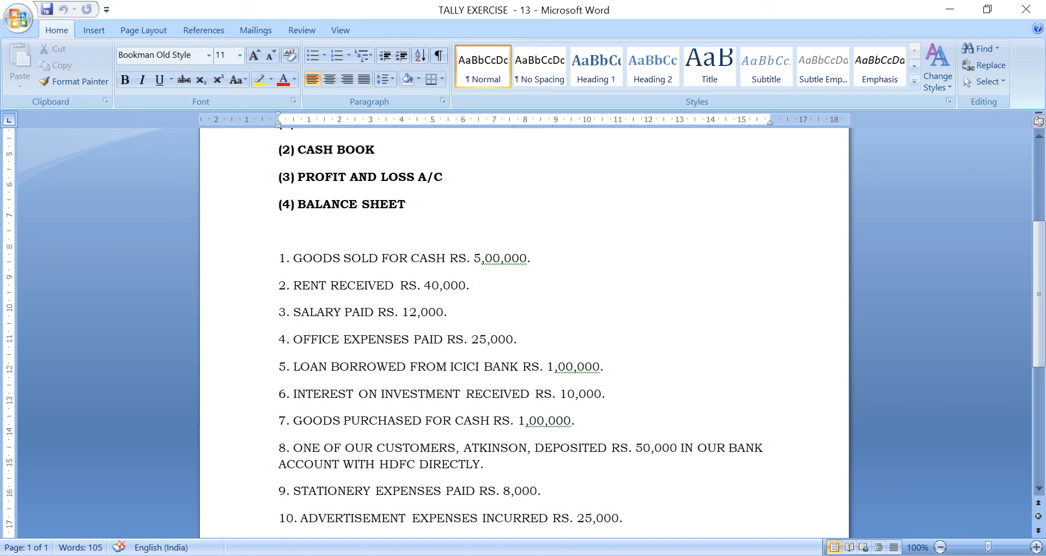
key(alt+Tab)
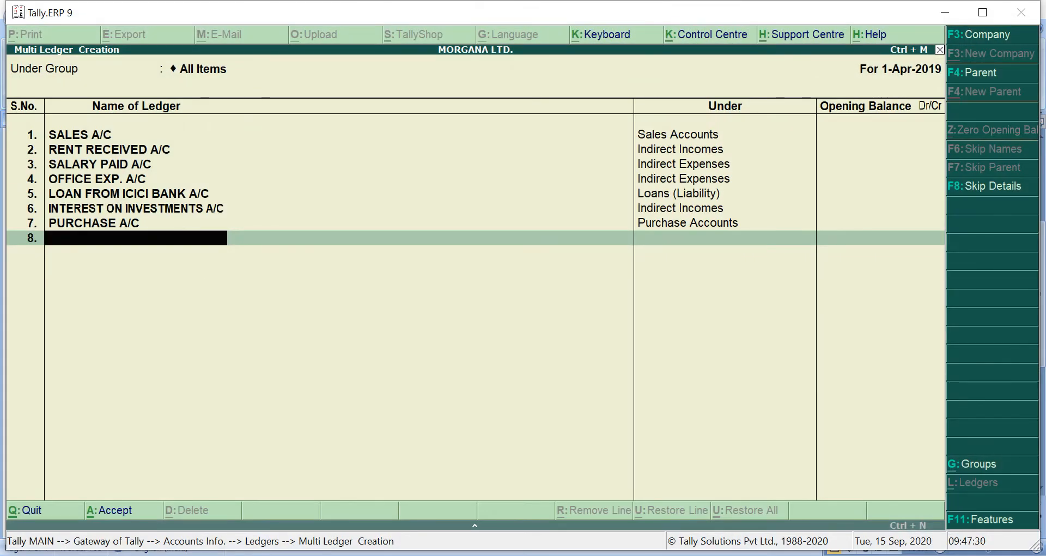
text(HDFC BANK A/C)
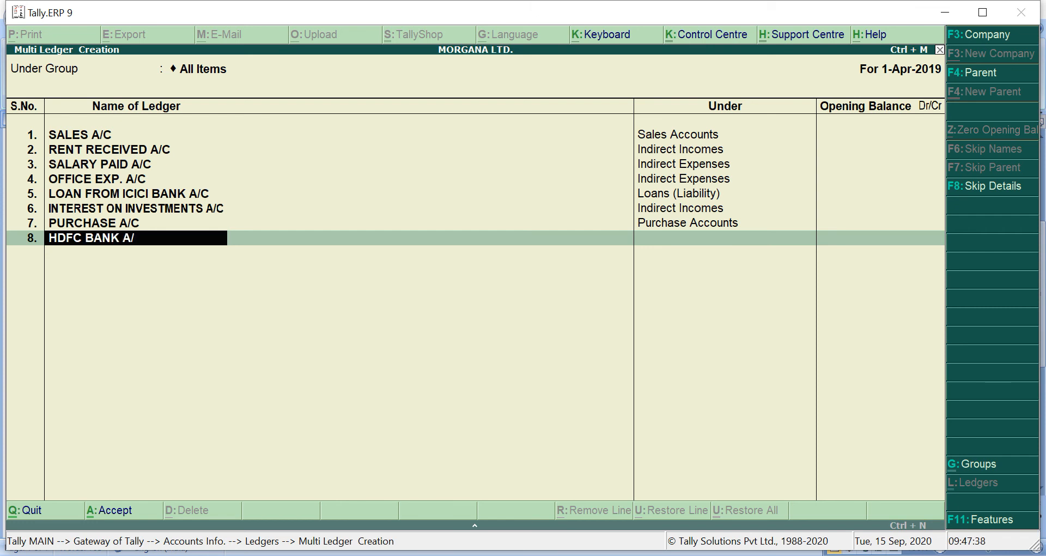
key(Return)
key(Return)
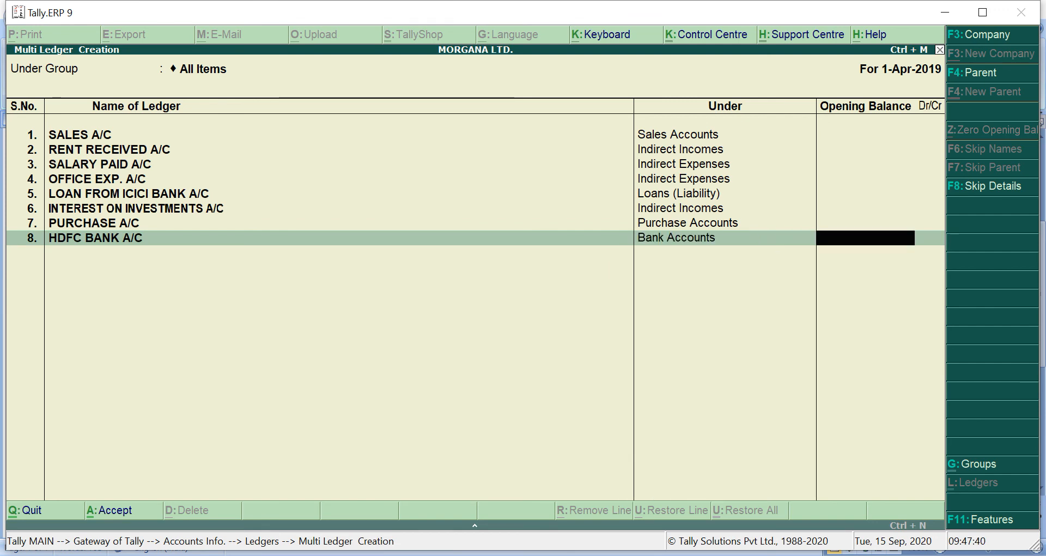
key(Return)
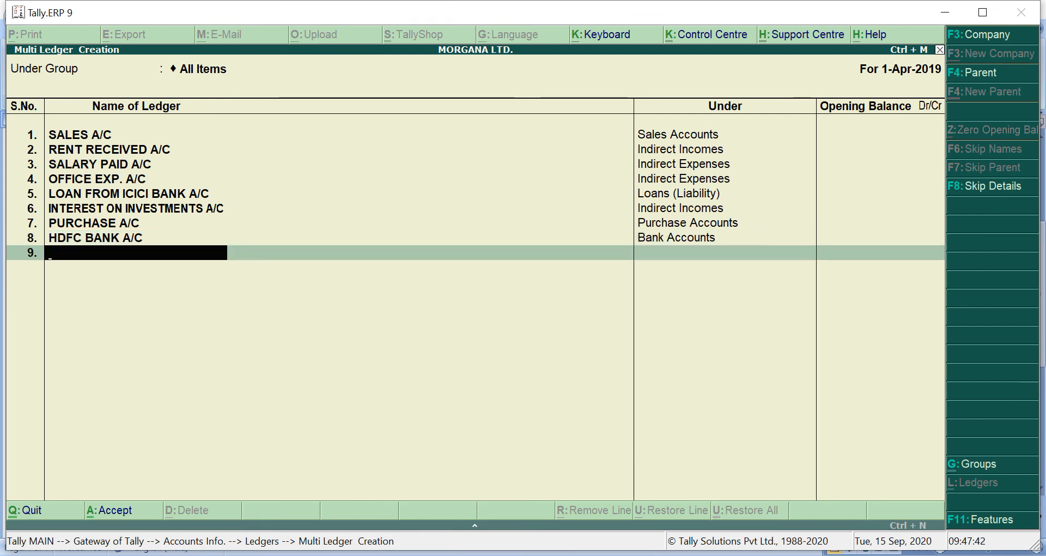
Add a ledger named after transaction 8's customer, followed by A/C, under Sundry Debtors without an opening balance
text(ATKIN)
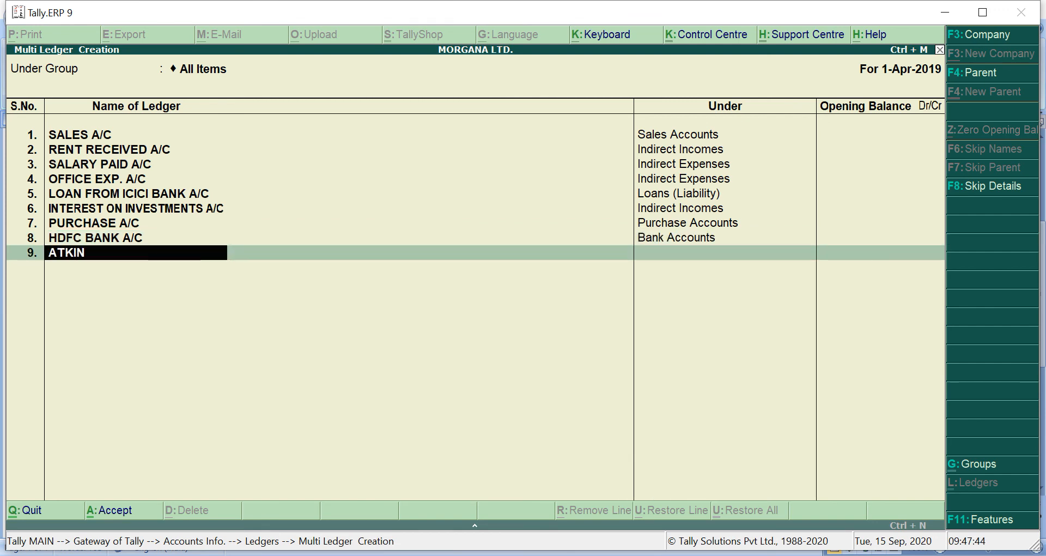
text(SON A/C)
key(Return)
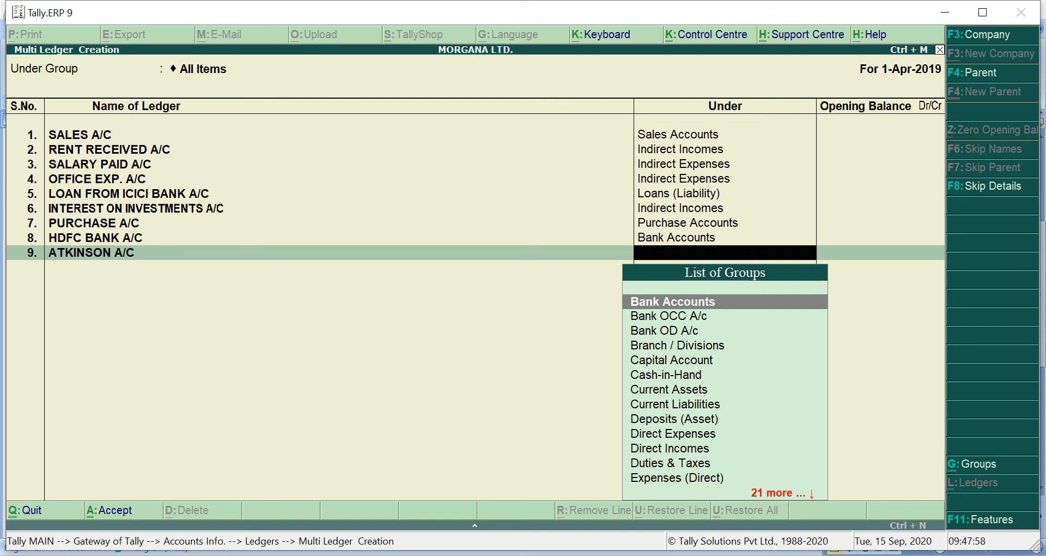
text(SU)
key(Down)
key(Down)
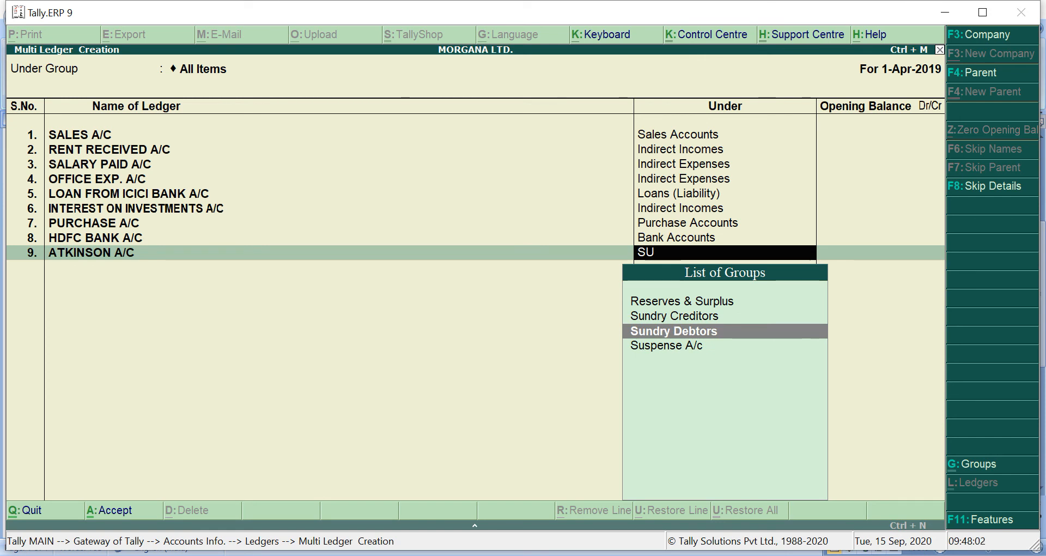
key(Return)
key(Return)
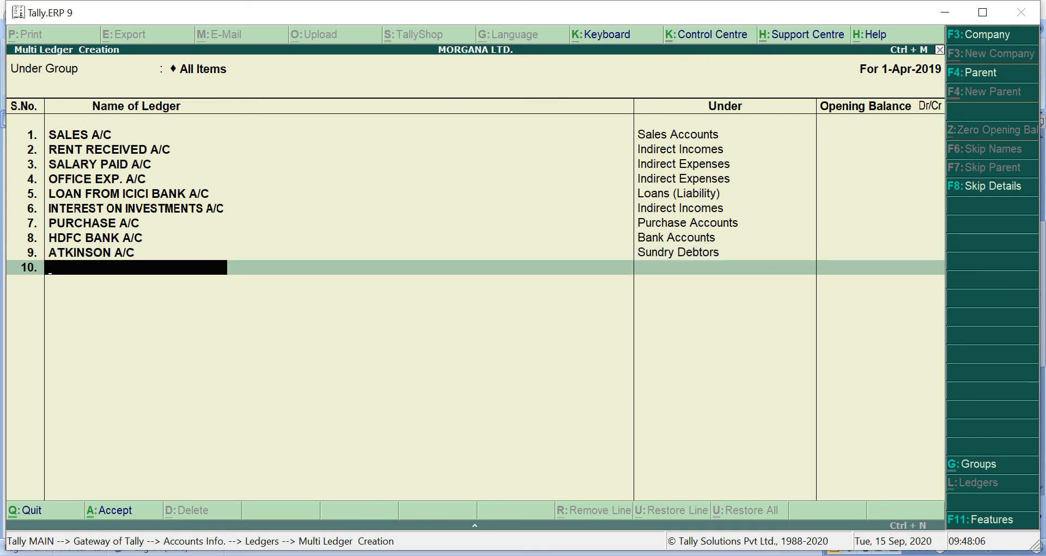
Check transactions 9 and 10 in Microsoft Word and, back in Tally.ERP 9, add the ledger STATIONERY EXP. A/C under Indirect Expenses without an opening balance
key(alt+Tab)
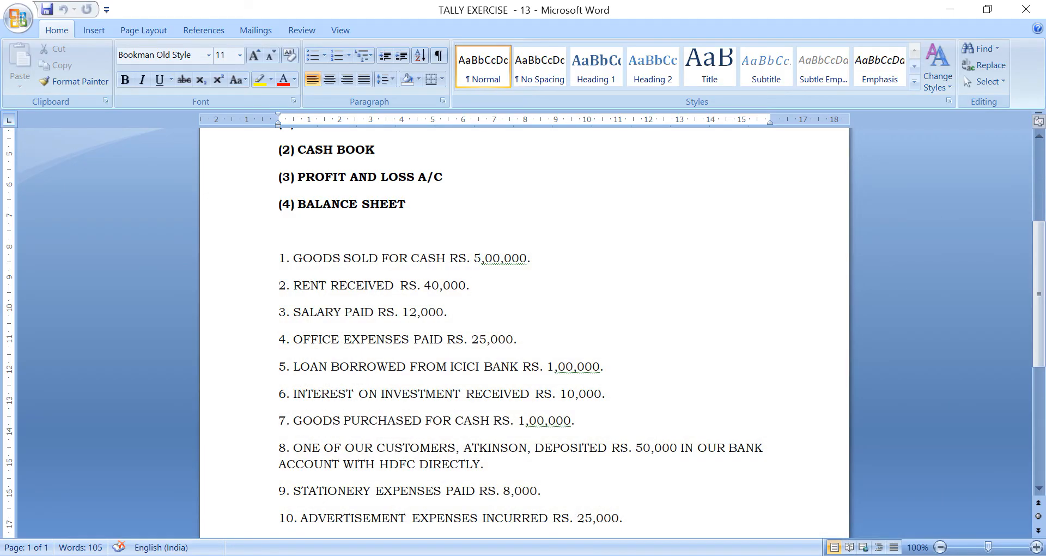
click(448, 312)
key(alt+Tab)
text(STATIO)
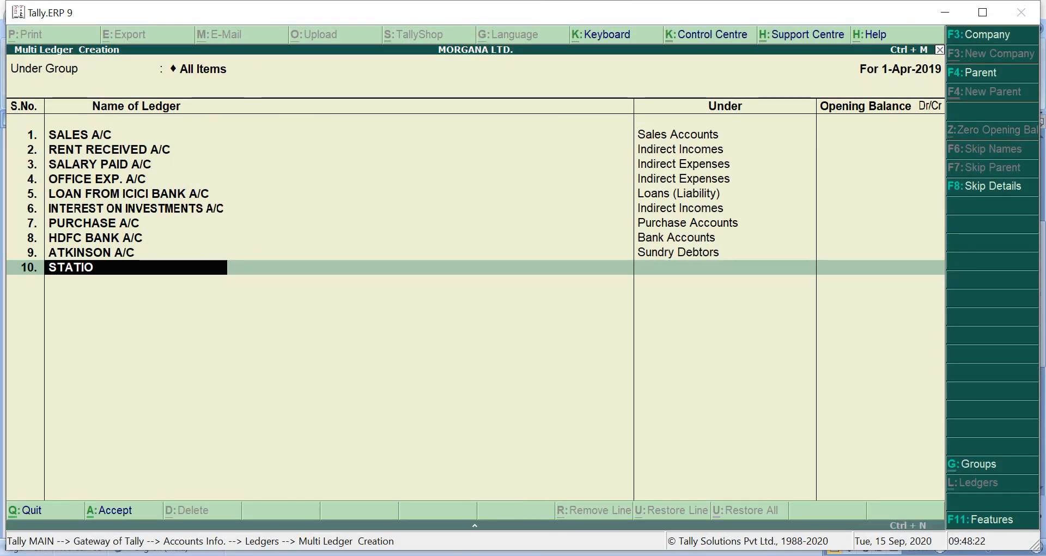
text(NERY EXP)
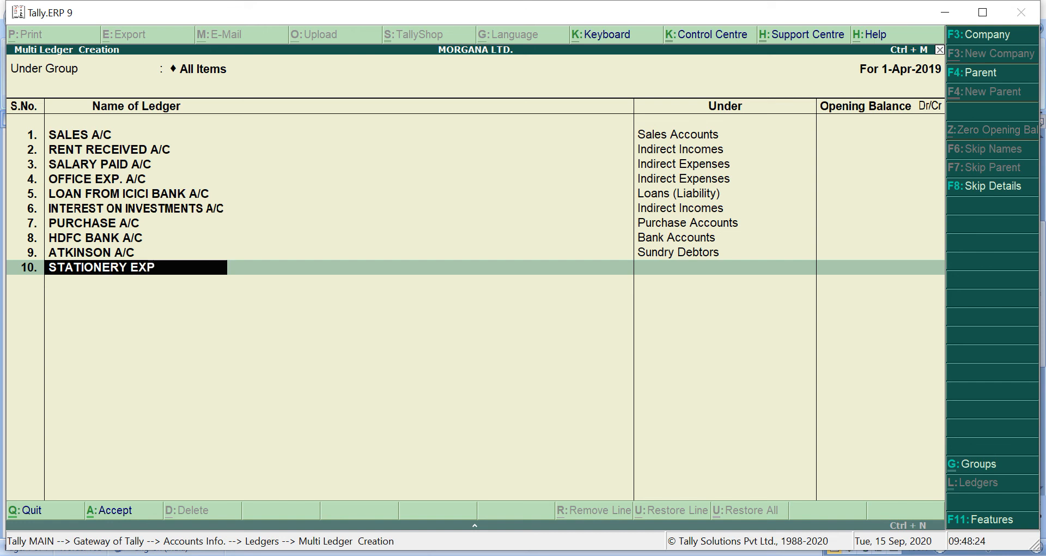
text(. A/C)
key(Return)
text(I)
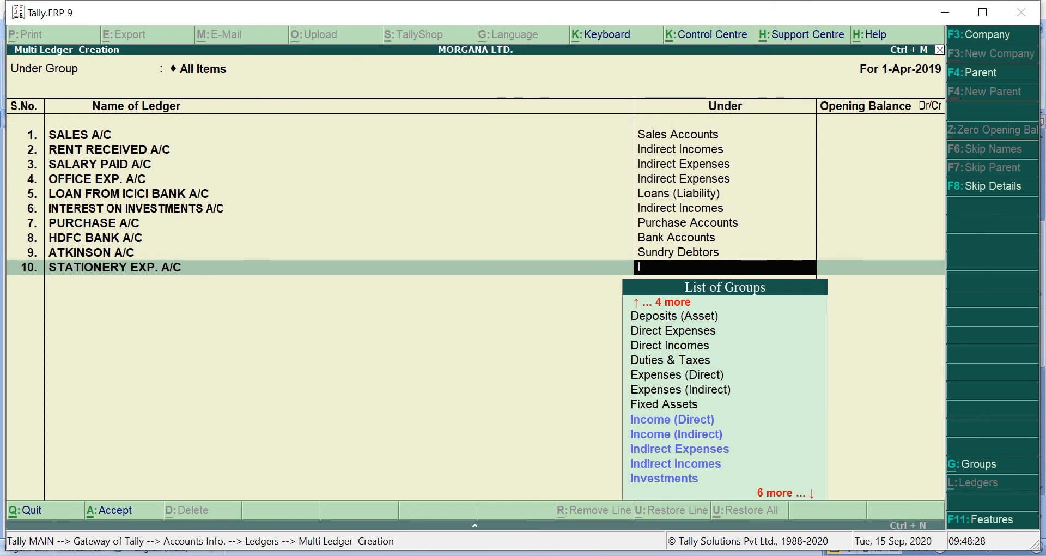
key(Down)
key(Down)
key(Down)
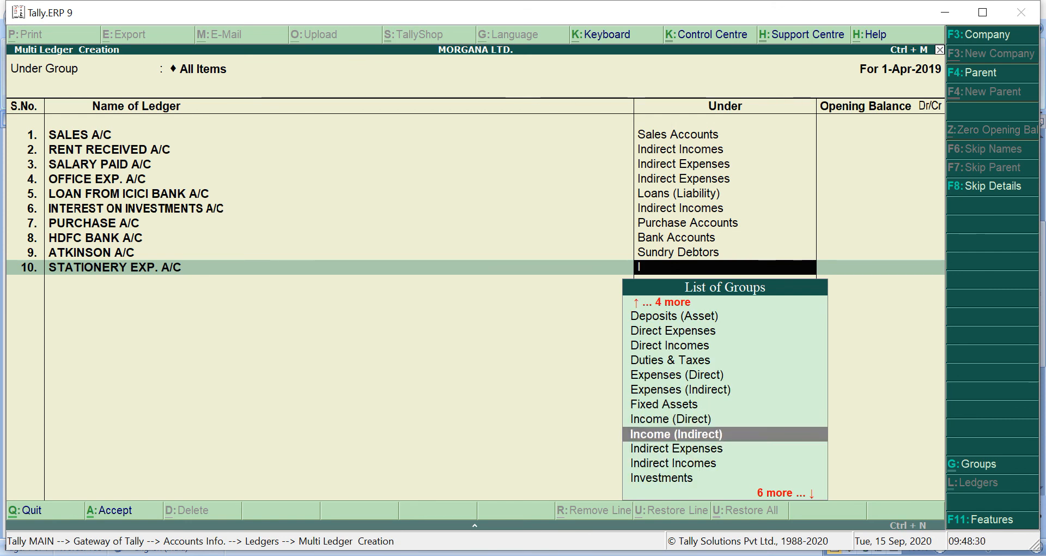
key(Return)
key(Return)
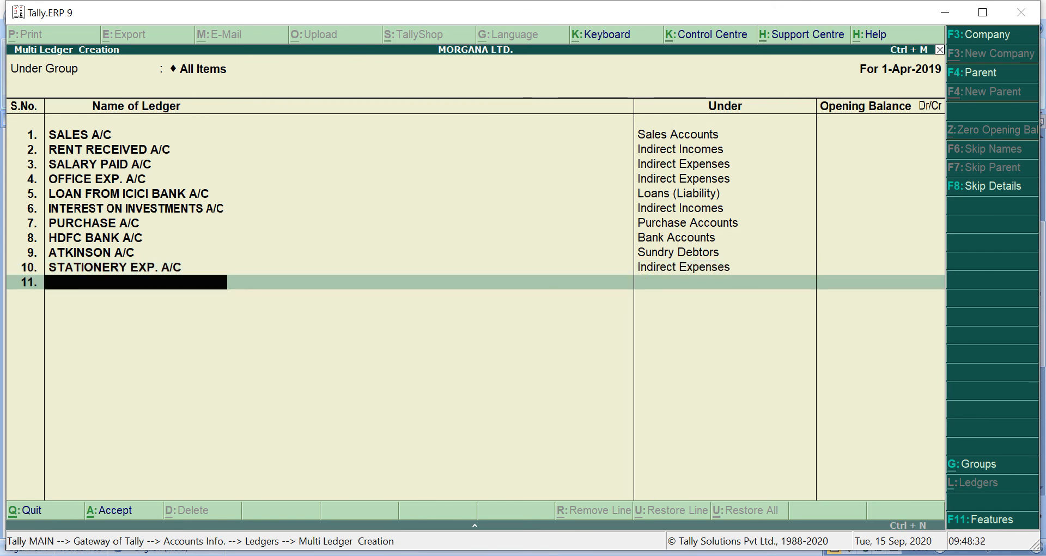
Enter the ledger ADVERTISEMENT EXP. A/C for transaction 10 and place it under Indirect Expenses
text(ADV)
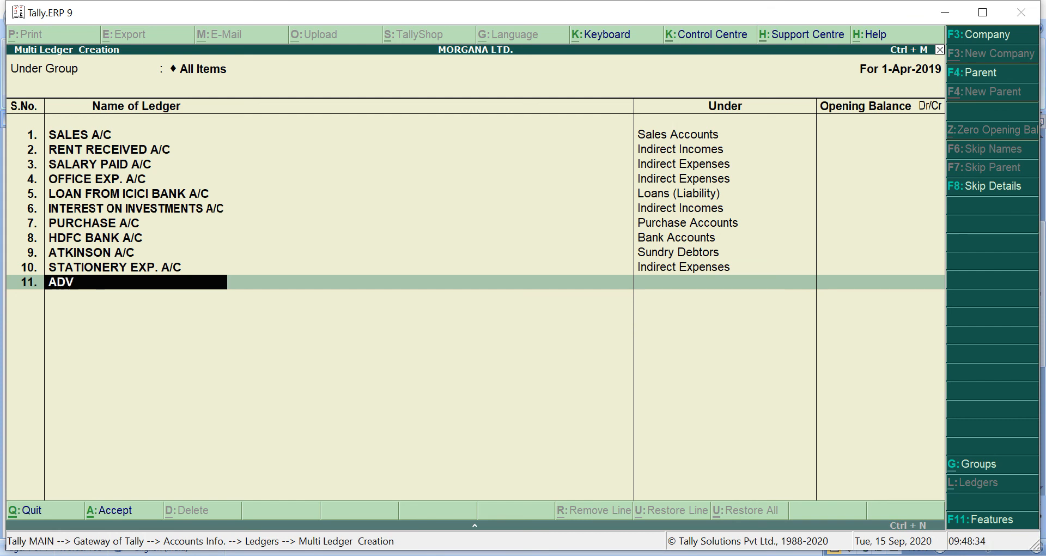
text(ERTISEMENT)
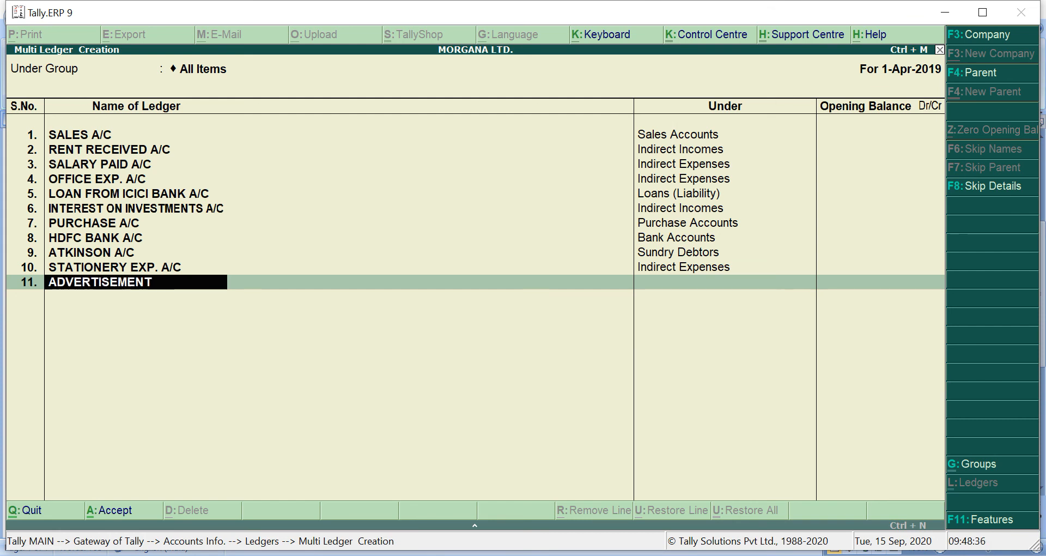
text( EXP. A/C)
key(Return)
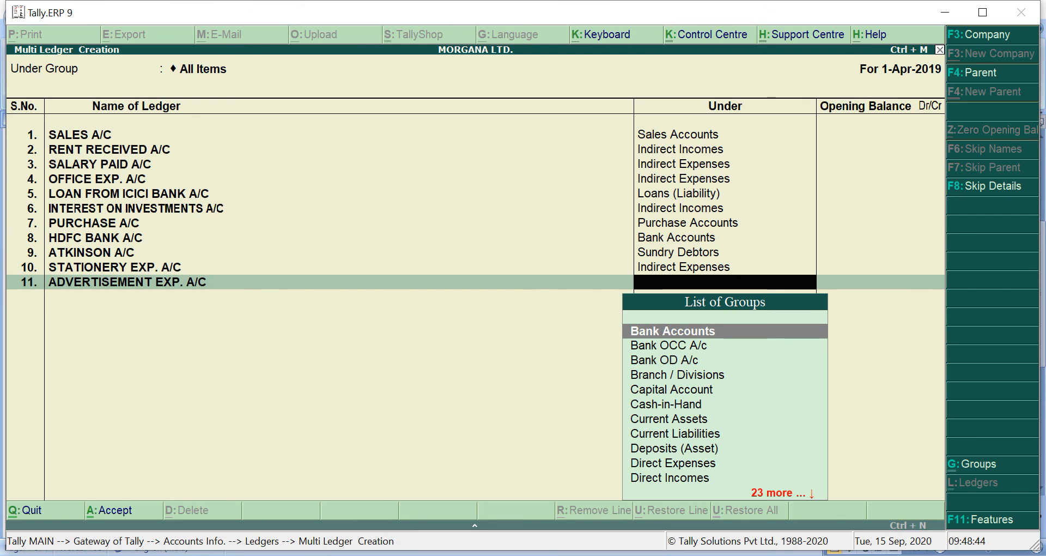
text(I)
key(Down)
key(Down)
key(Down)
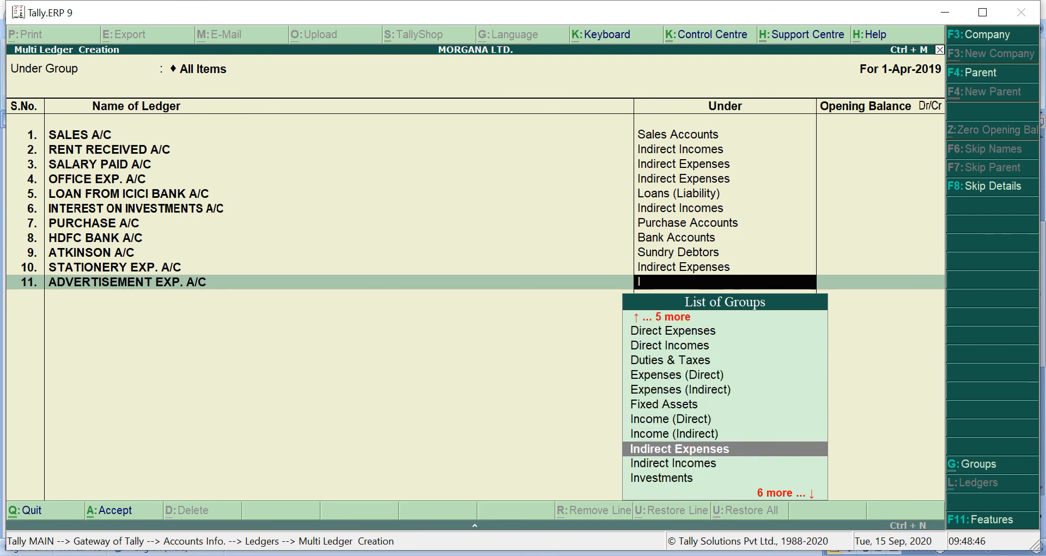
key(Return)
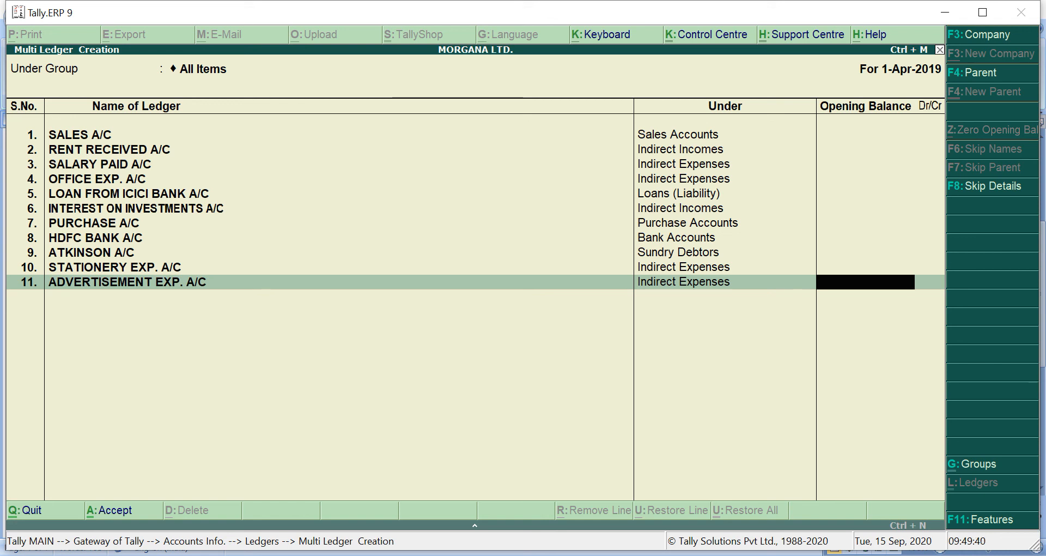
Leave the advertisement ledger's opening balance blank and save all the ledgers entered in Multi Ledger Creation
key(Return)
key(Return)
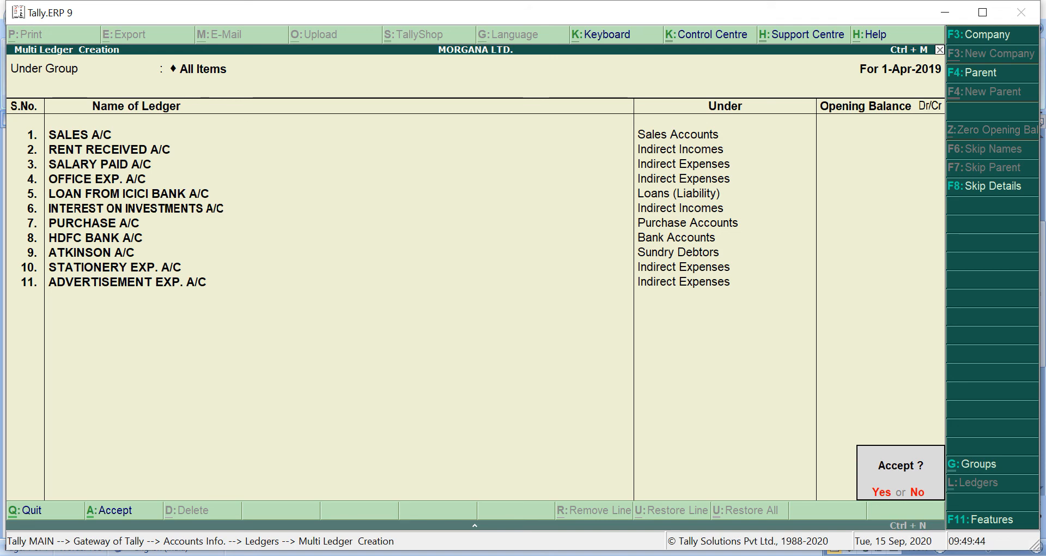
key(Return)
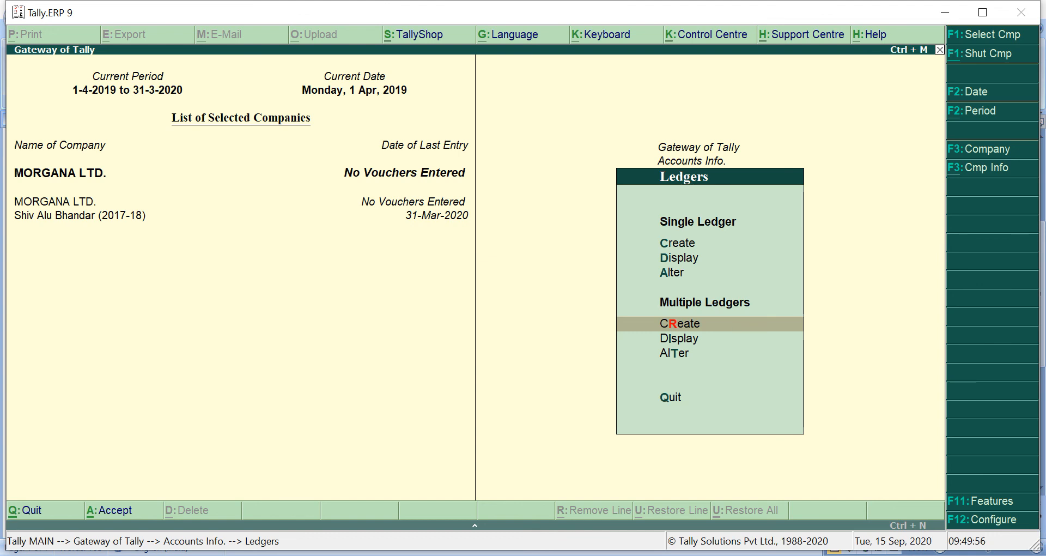
Review the list of ledgers of MORGANA LTD. through the single-ledger display and return to the Gateway of Tally
key(Up)
key(Up)
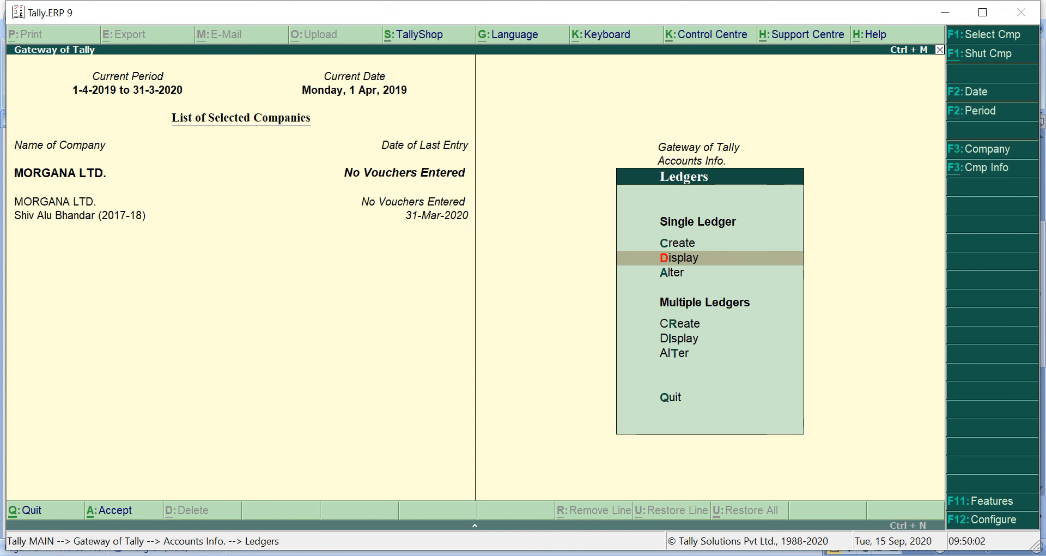
key(Return)
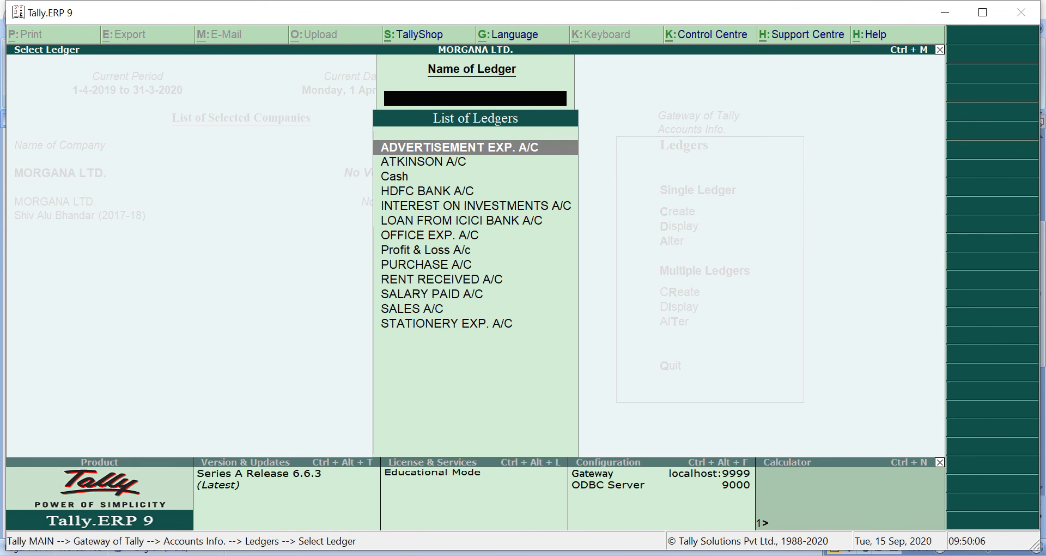
key(Down)
key(Down)
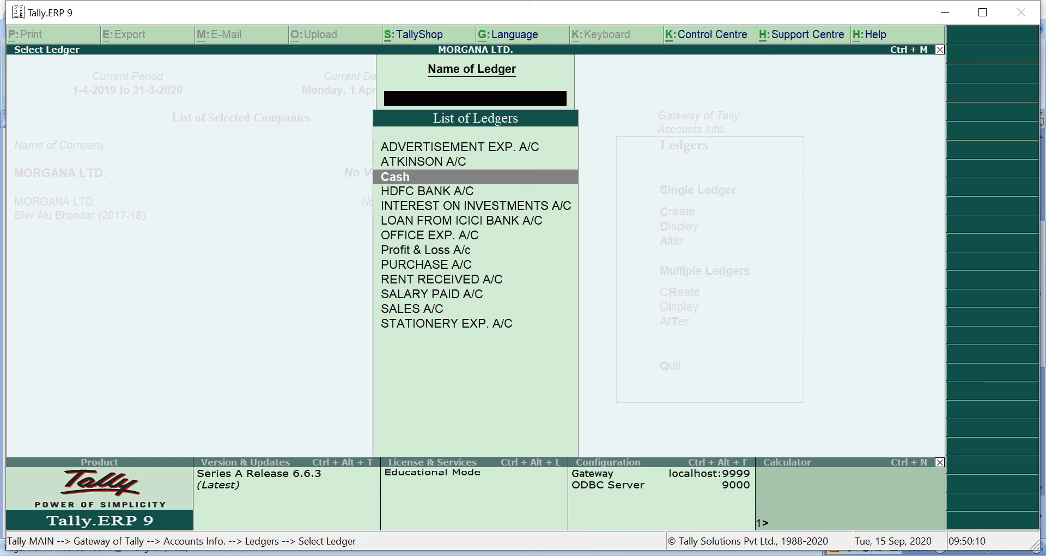
key(Down)
key(Down)
key(Down)
key(Down)
key(Down)
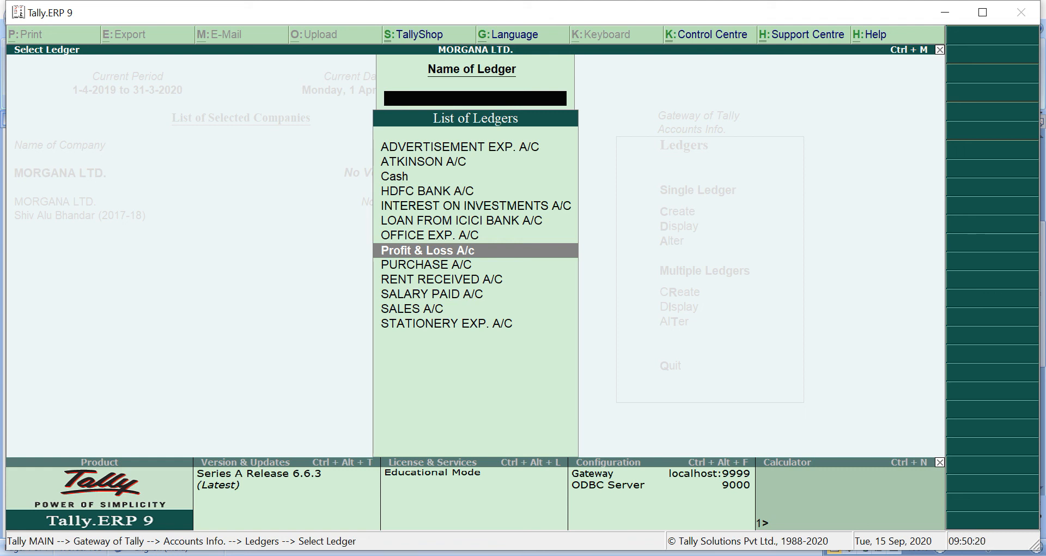
key(Escape)
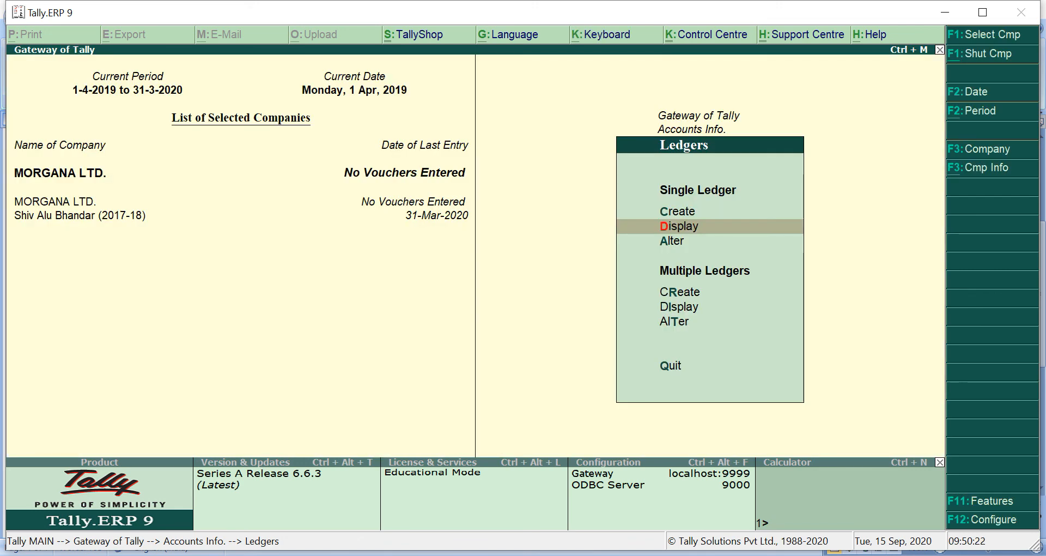
key(Escape)
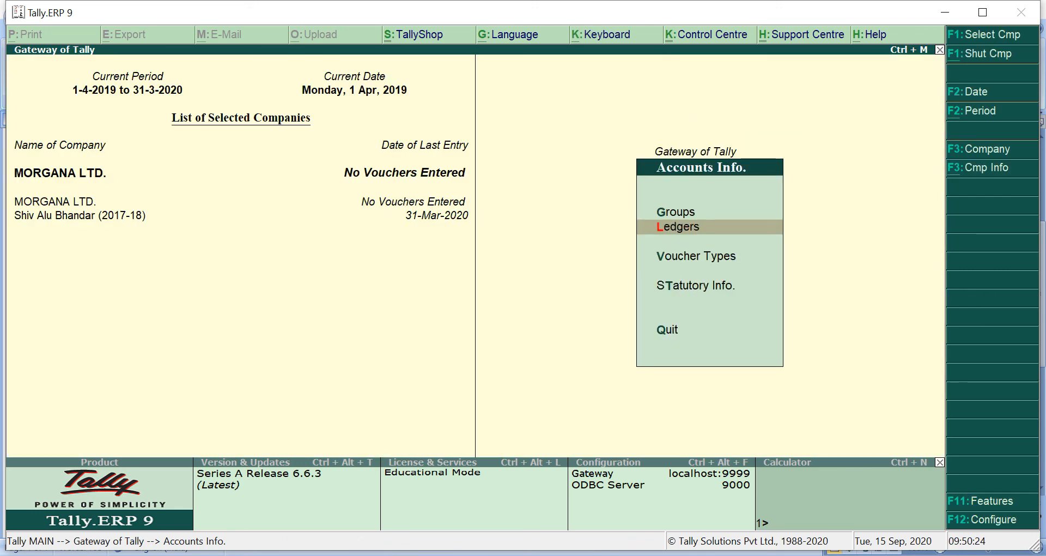
key(Escape)
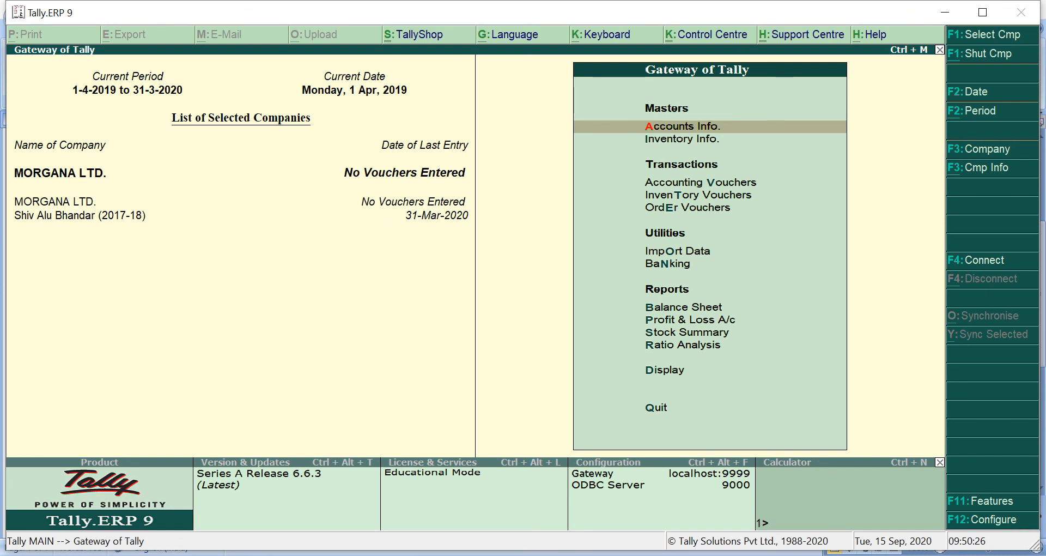